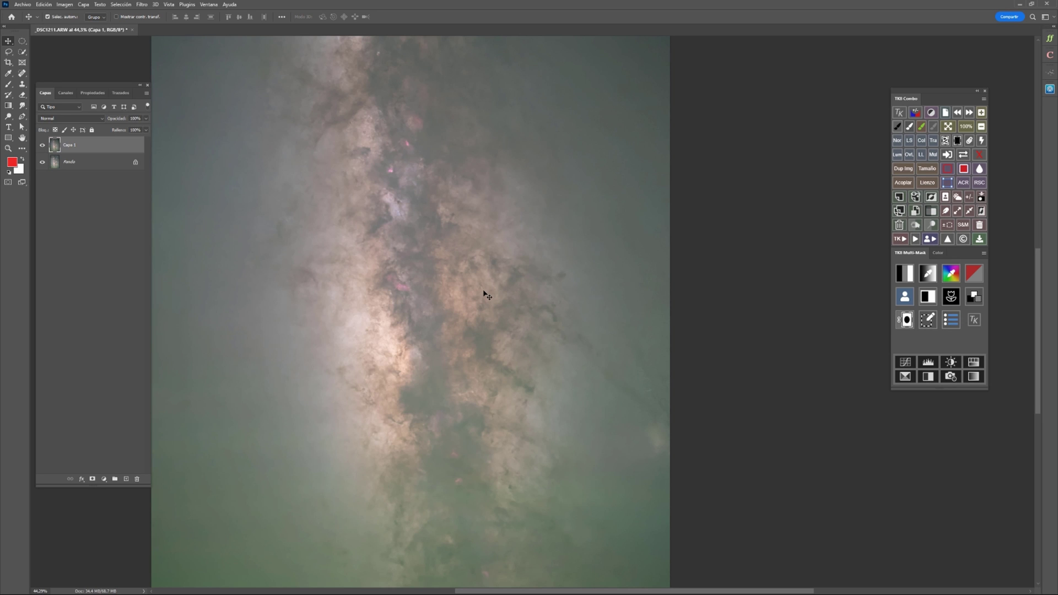
- Apply a Camera Raw filter with highlights at -83 and blend the star layer copy in Sobreexponer color
key("ctrl+shift+a")
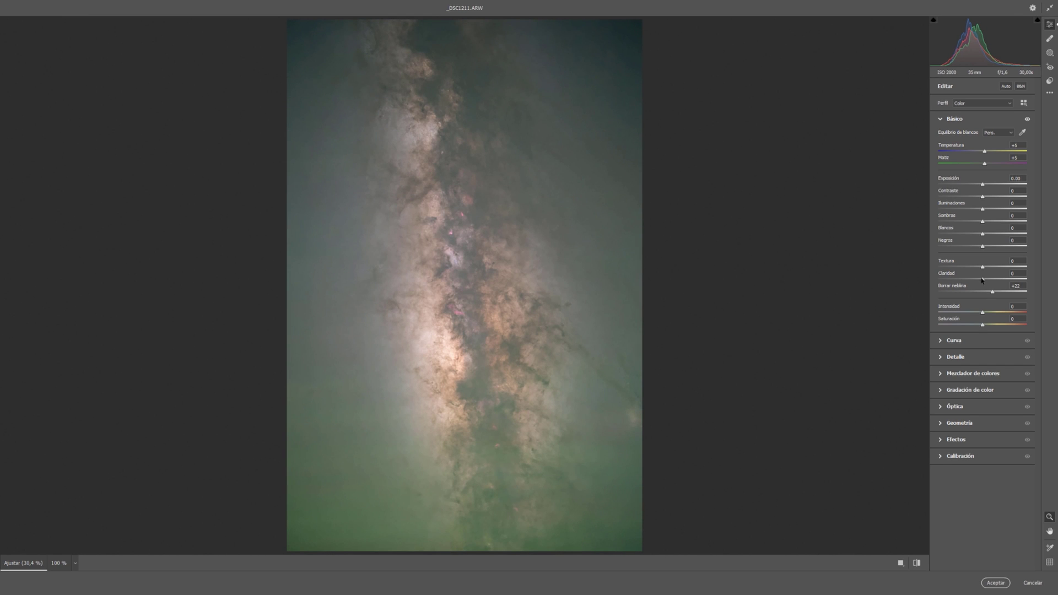
left_click_drag(959, 209, 954, 209)
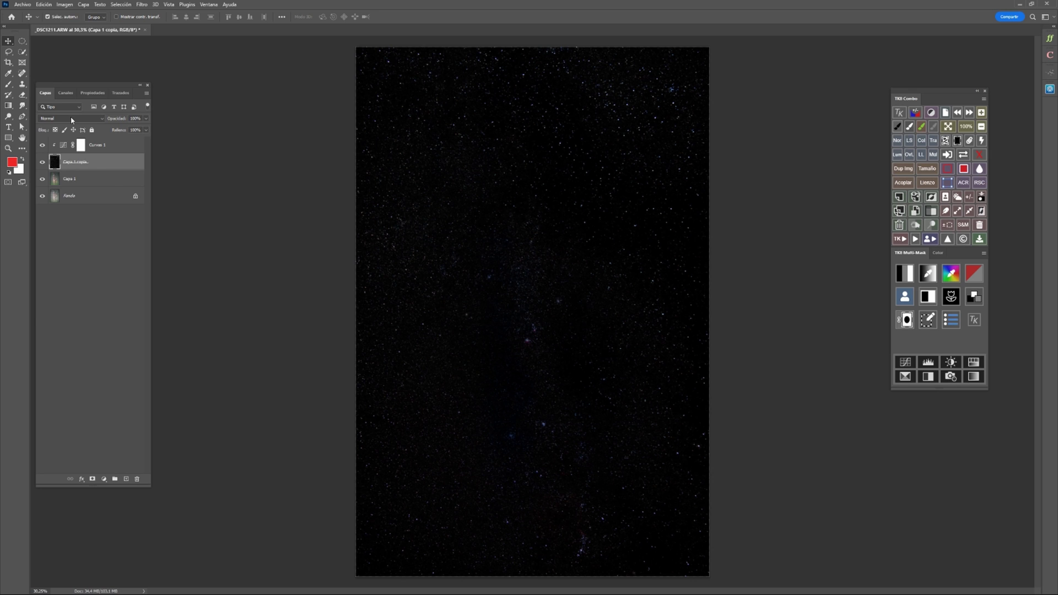
left_click(72, 118)
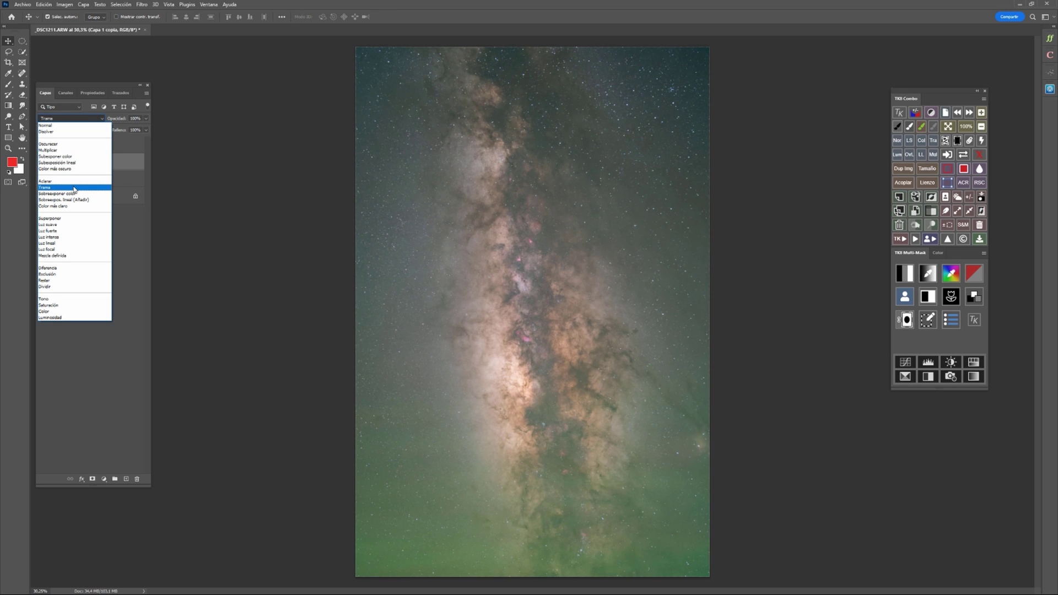
left_click(69, 194)
left_click(42, 198)
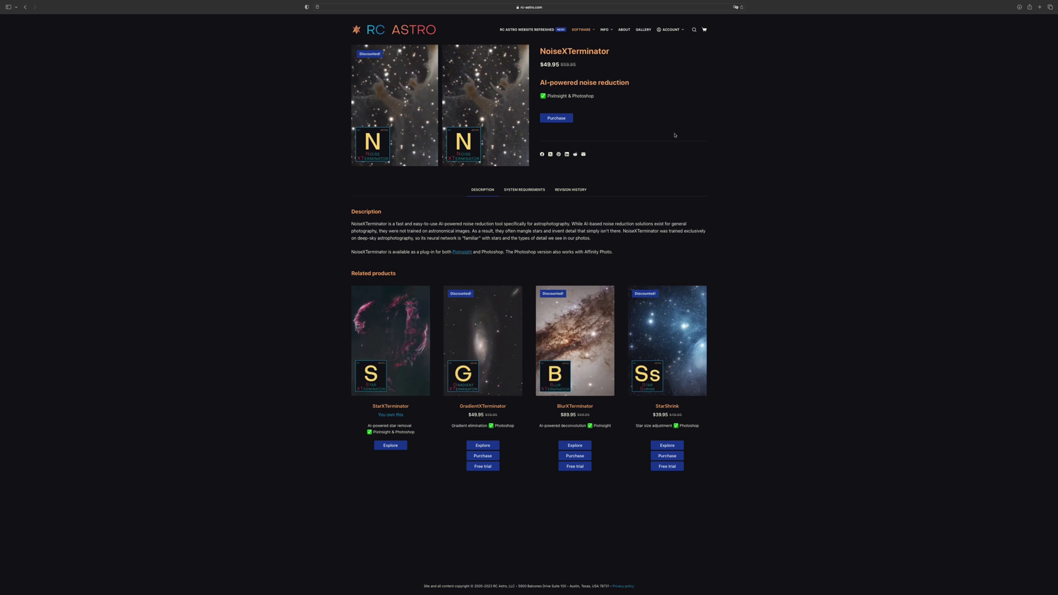
- Go to the Licenses page from the RC Astro account menu
mouse_move(669, 29)
left_click(669, 39)
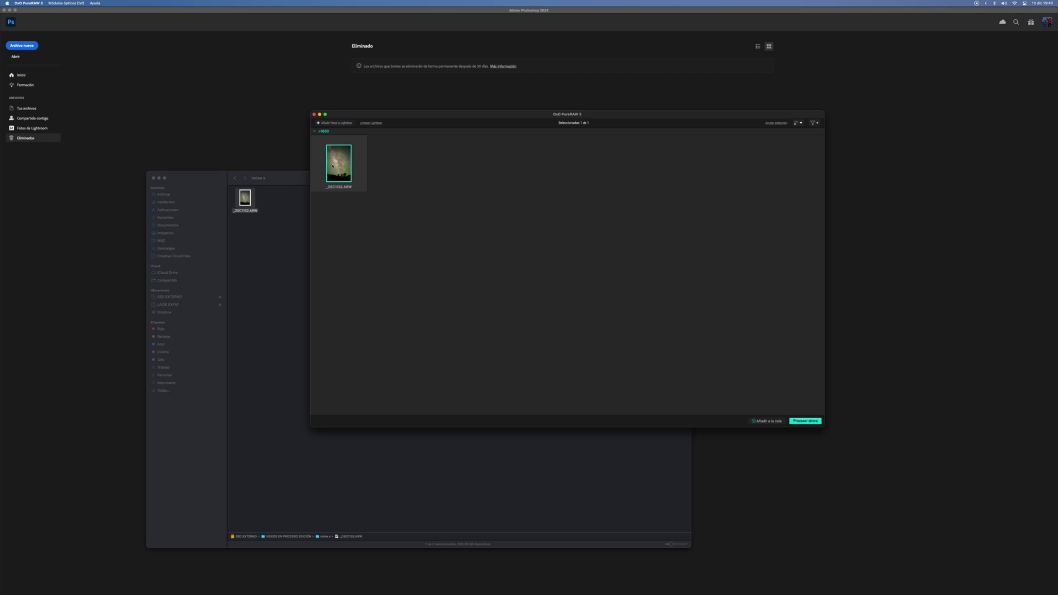
- Set the Milky Way RAW to DeepPRIME XD processing in PureRAW, then bring up Camera Raw's Mejorar dialog
right_click(332, 166)
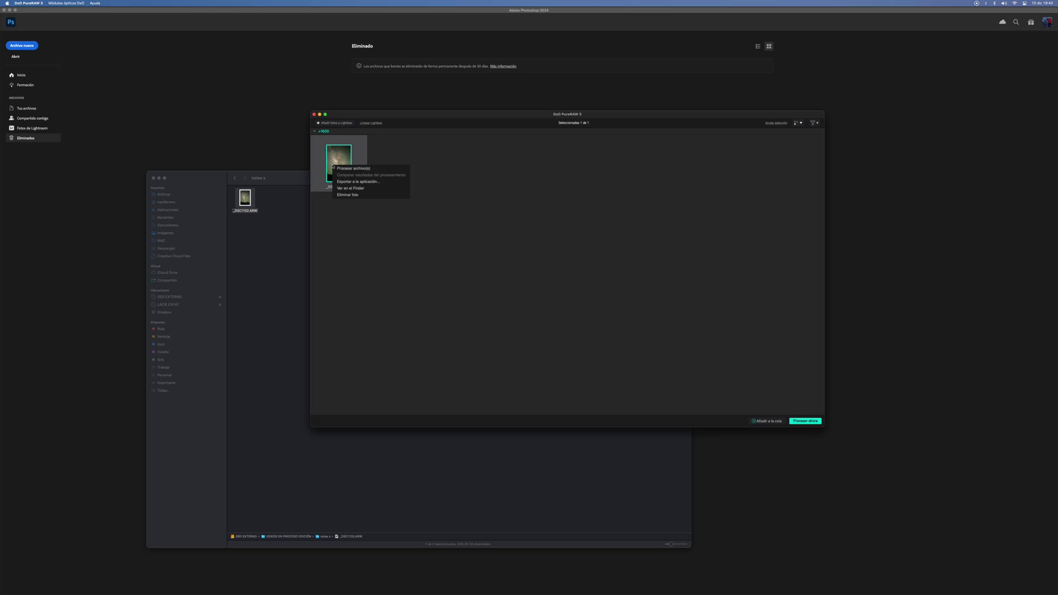
left_click(373, 168)
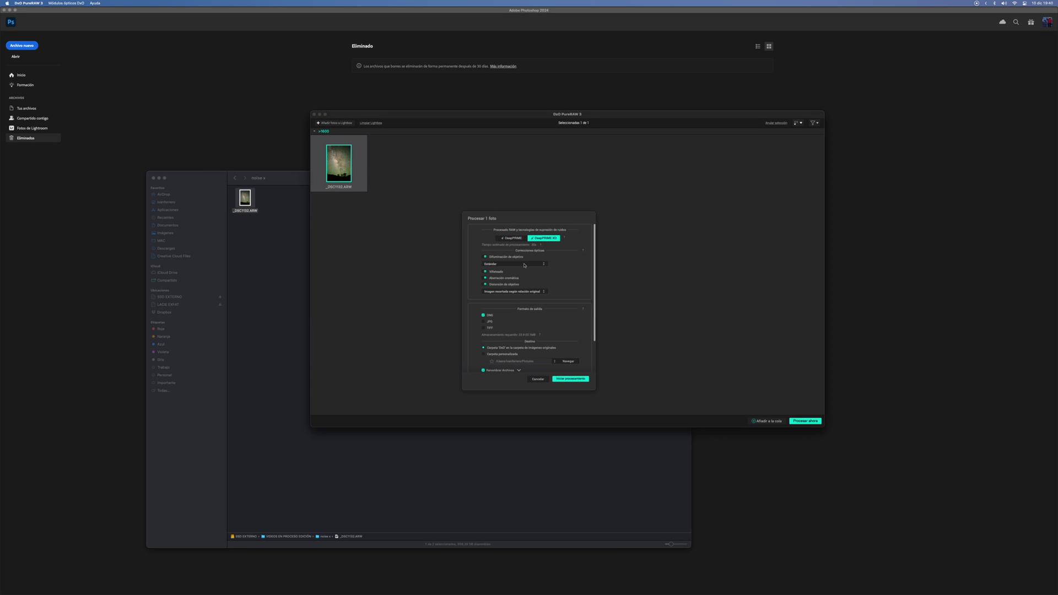
left_click(524, 265)
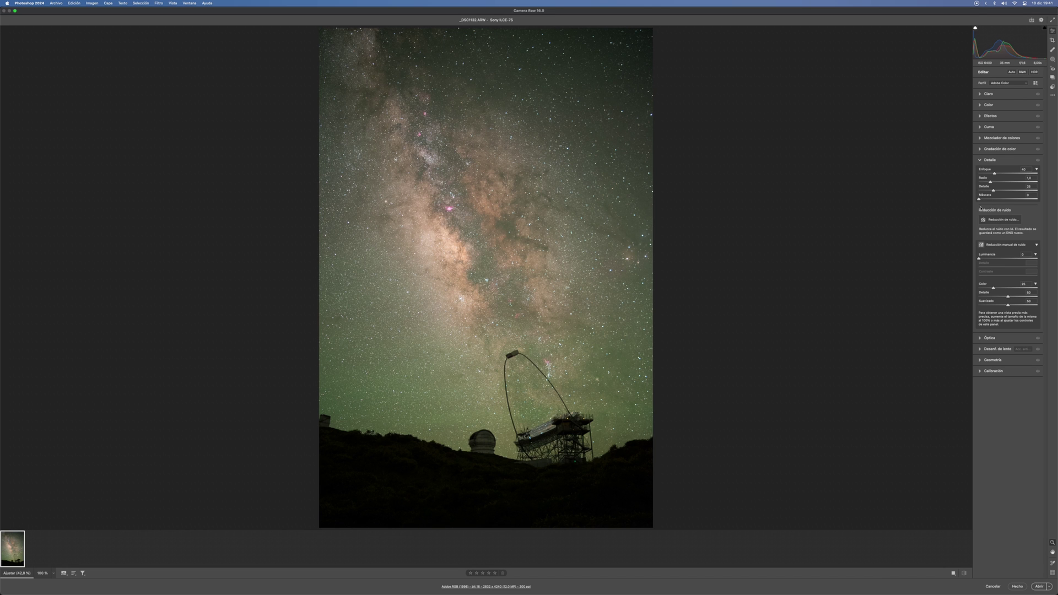
left_click(999, 220)
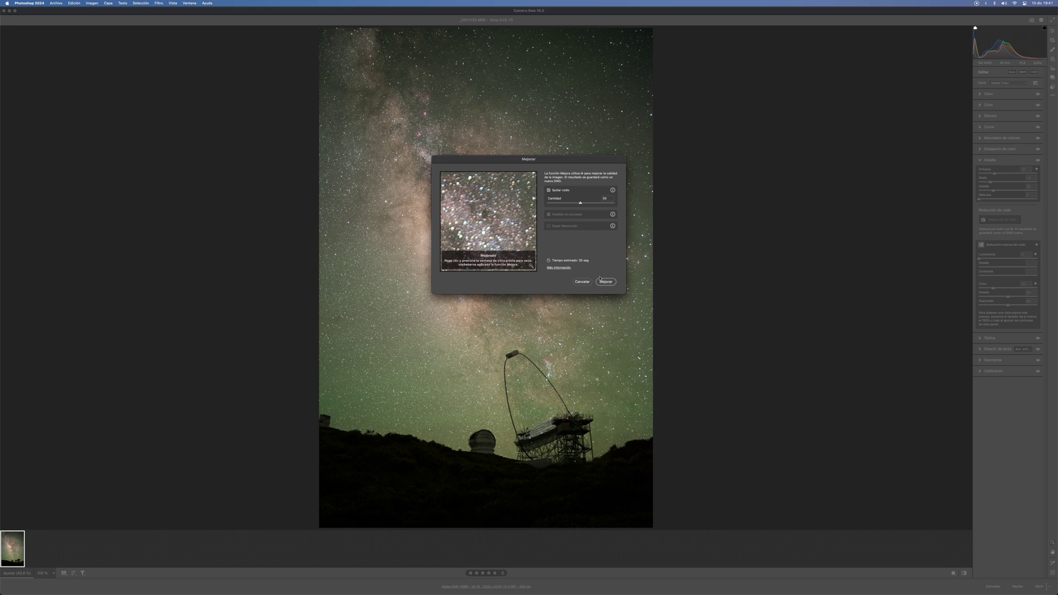
- Create the AI-denoised DNG and remove its green cast with a white balance sampled from the sky
left_click(608, 283)
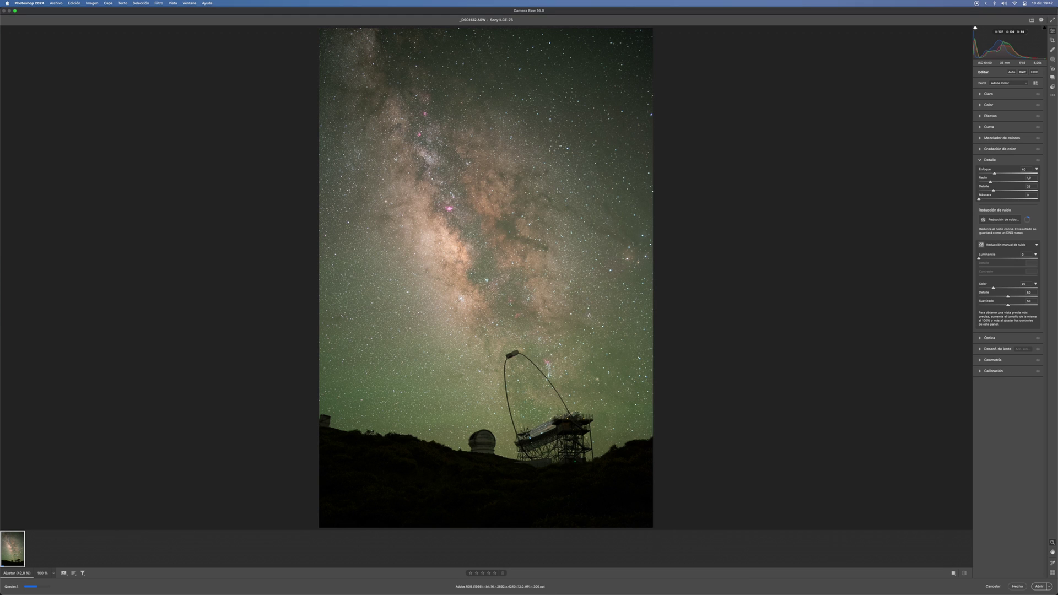
left_click(979, 118)
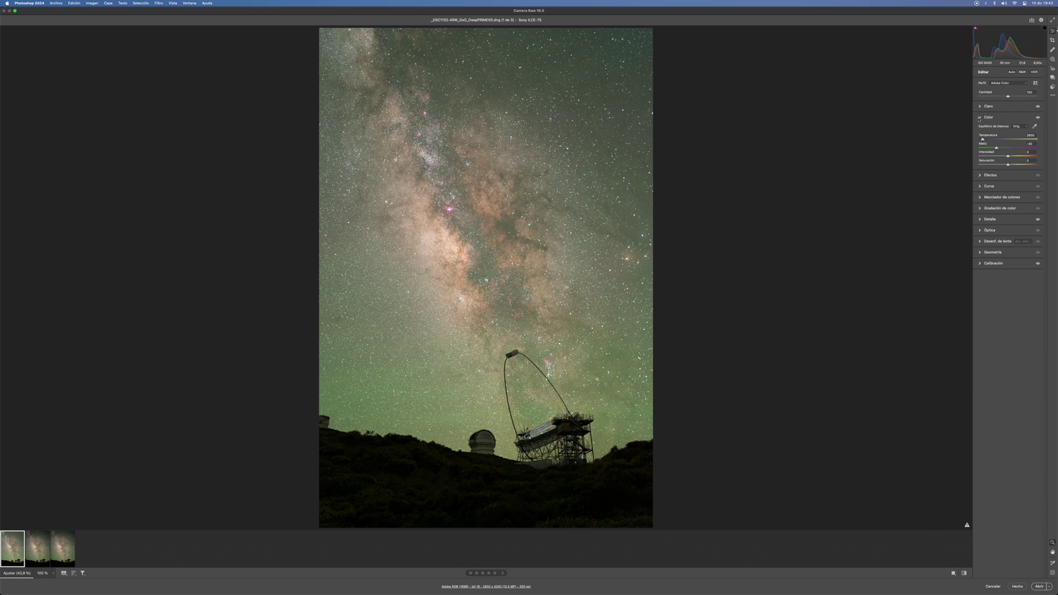
left_click(1034, 126)
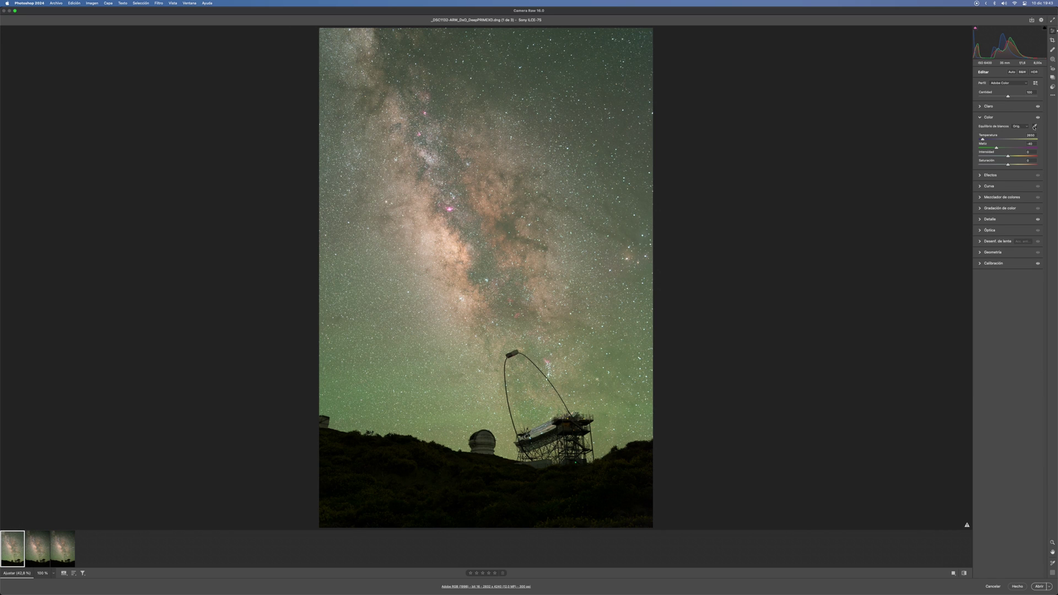
left_click(644, 212)
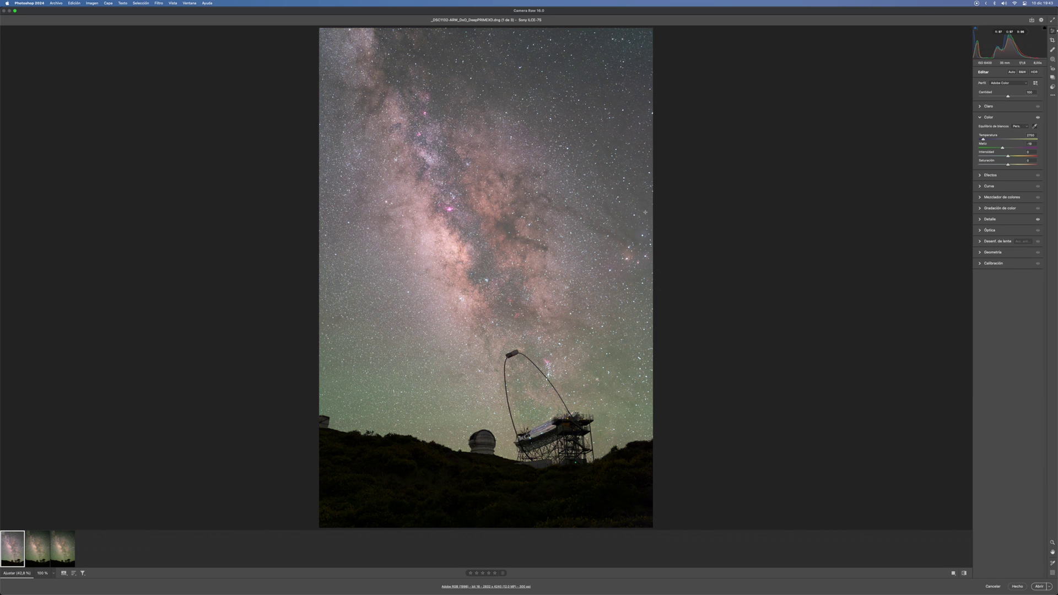
- Sync the Camera Raw settings across all three filmstrip photos
left_click(61, 555, "shift")
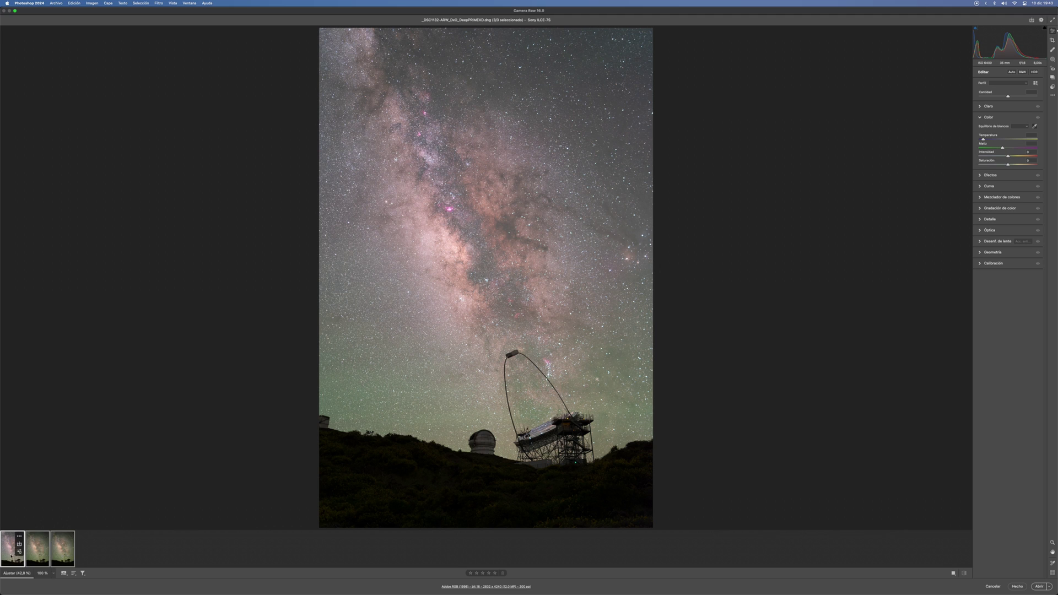
right_click(15, 548)
left_click(41, 458)
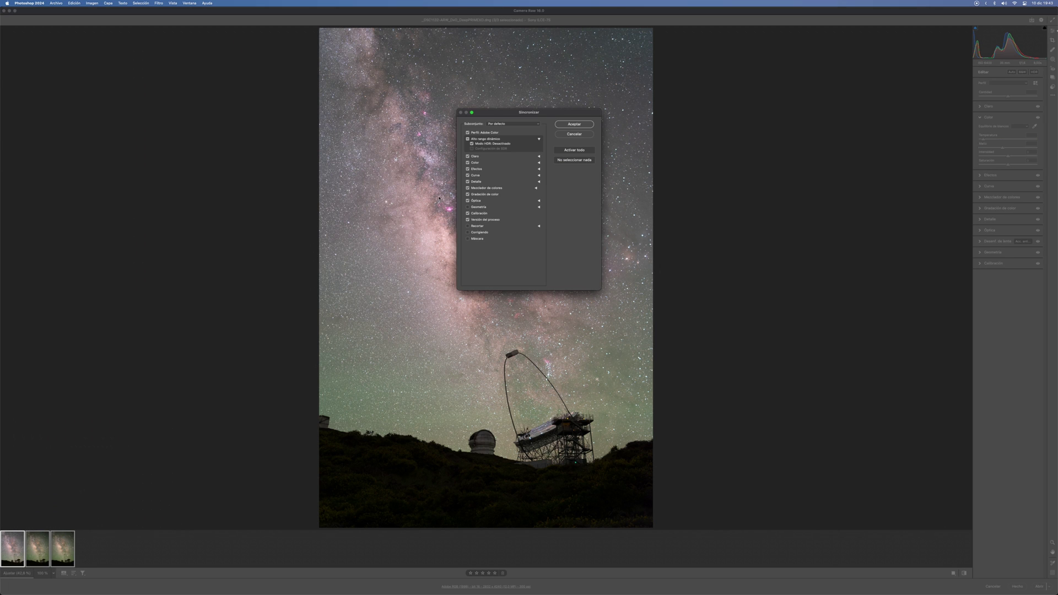
left_click(500, 124)
left_click(498, 118)
left_click(574, 124)
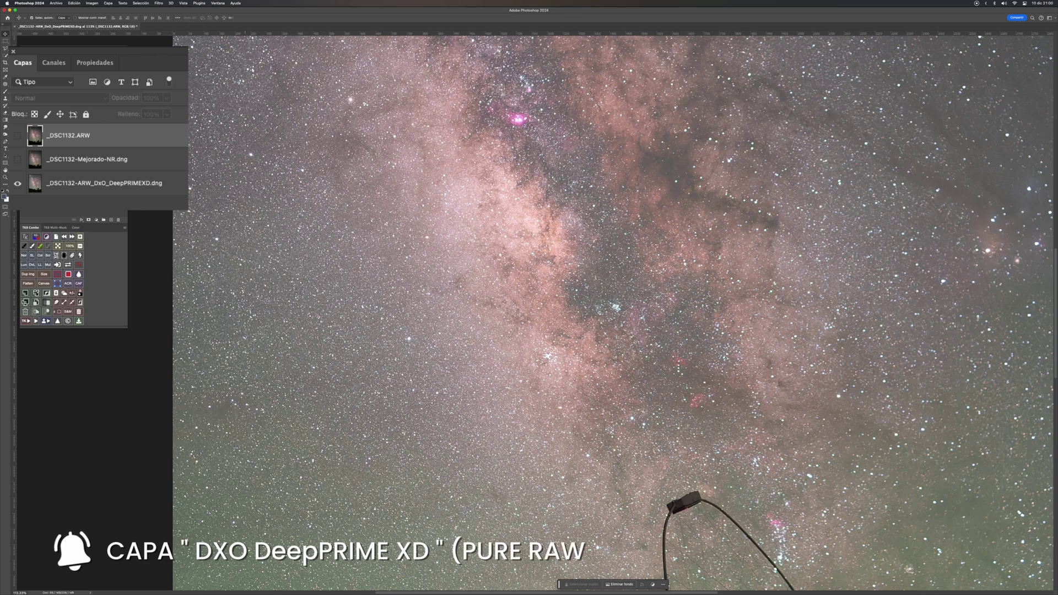
- Inspect the Milky Way on the DeepPRIME XD layer up close, then show the Mejorado-NR layer for comparison
left_click(129, 189)
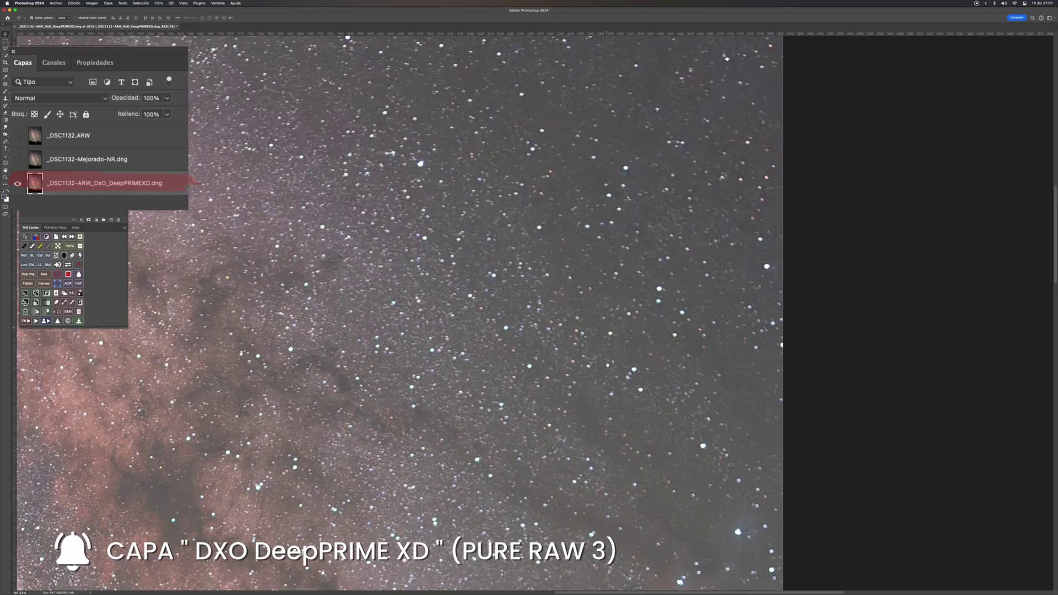
mouse_move(482, 378)
left_mouse_down()
mouse_move(781, 305)
mouse_move(515, 342)
left_mouse_up()
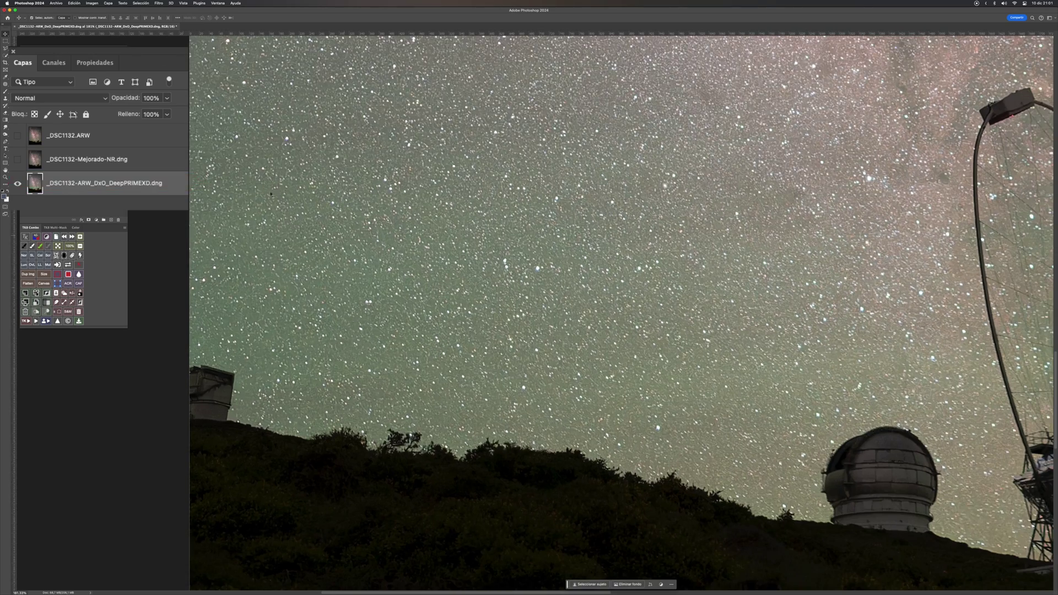
left_click(17, 159)
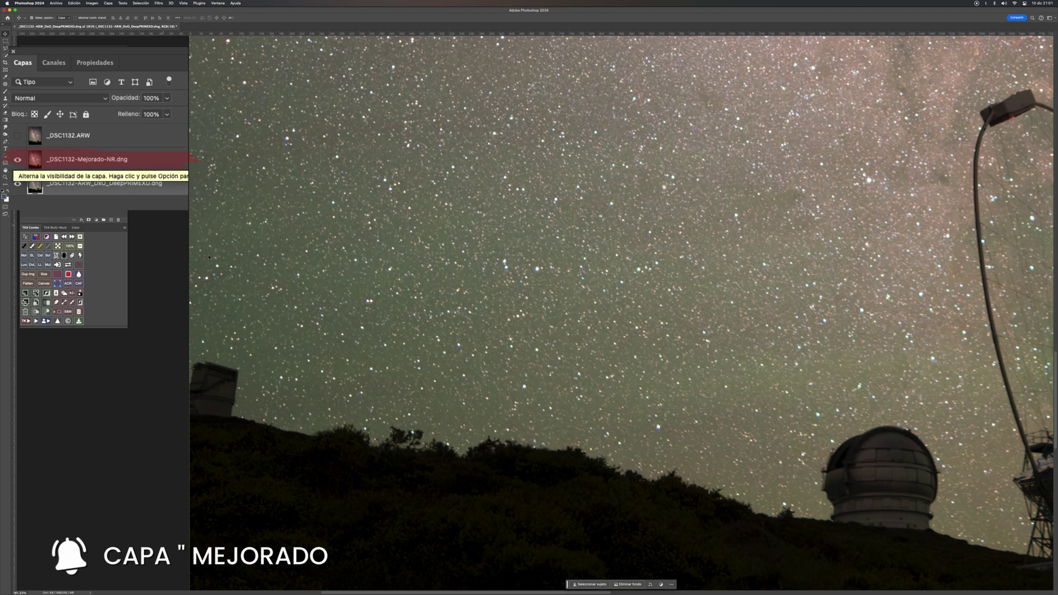
scroll(395, 371, "up", 3)
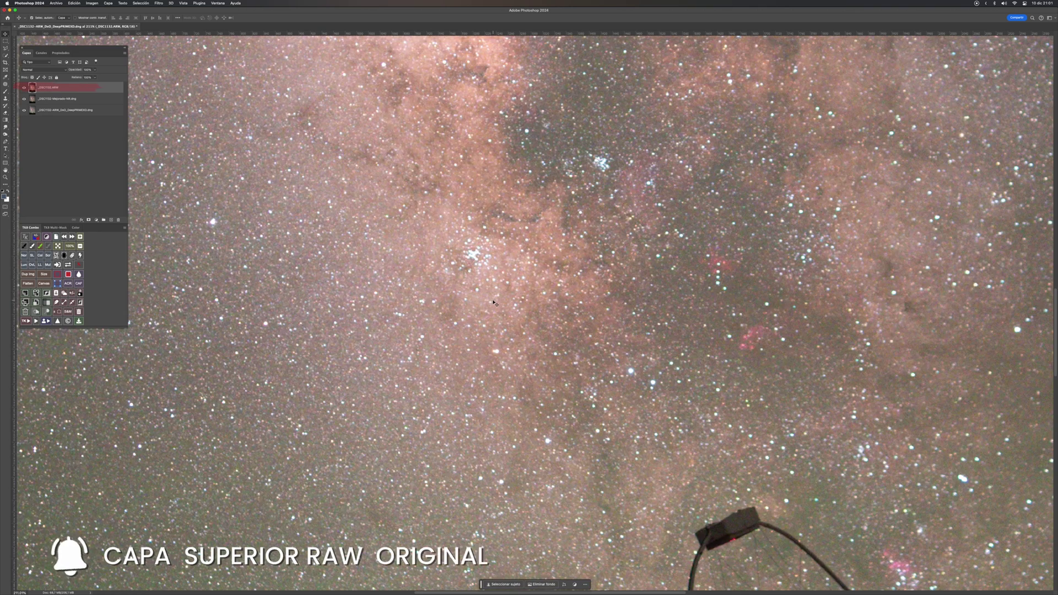
- Apply Filtro > RC-Astro > NoiseXTerminator to the _DSC1132.ARW layer
left_click(159, 3)
mouse_move(170, 133)
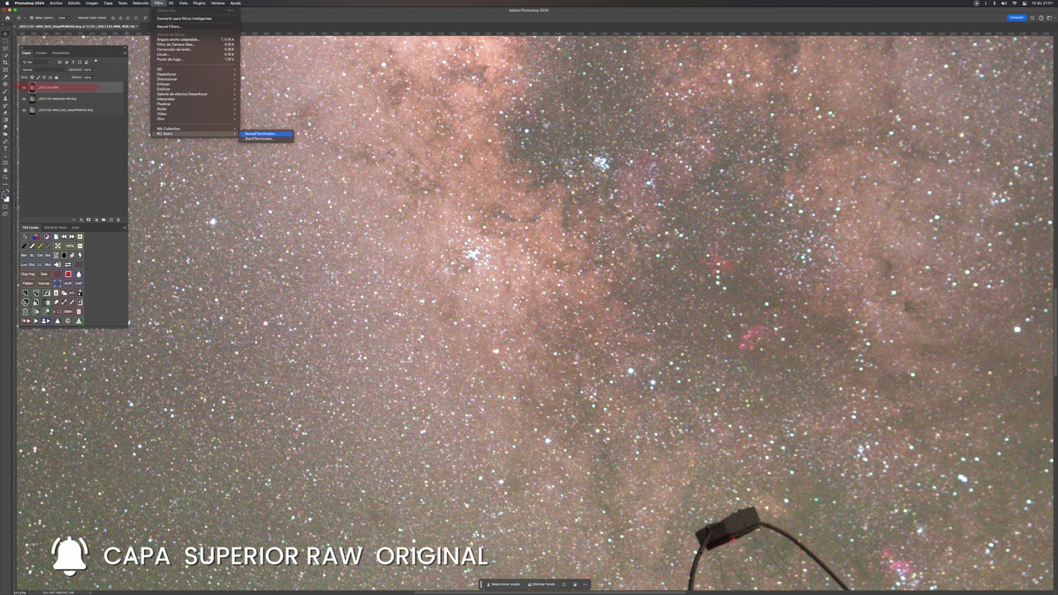
left_click(244, 135)
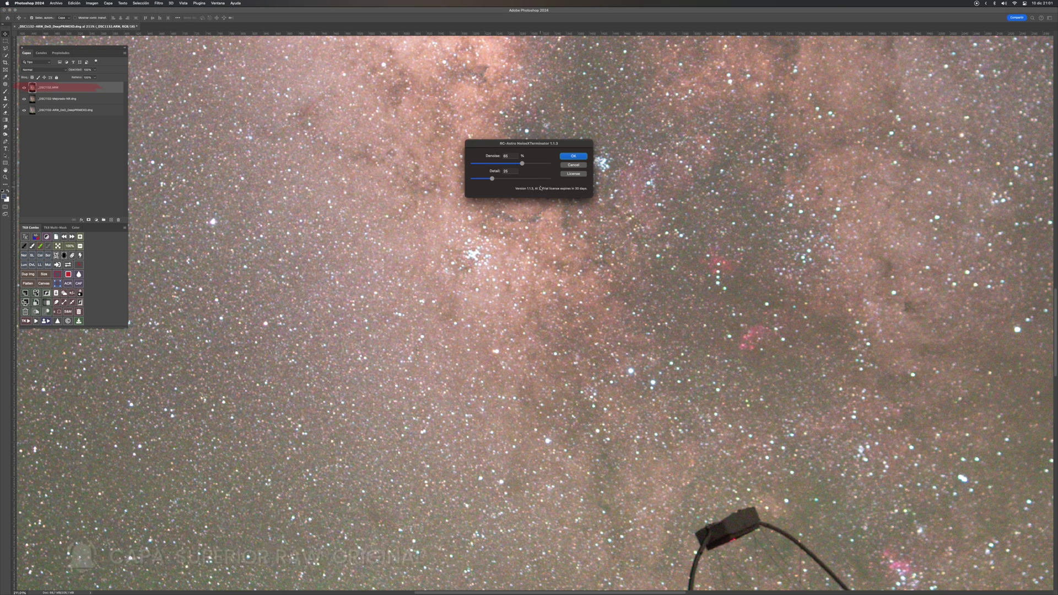
left_click(571, 157)
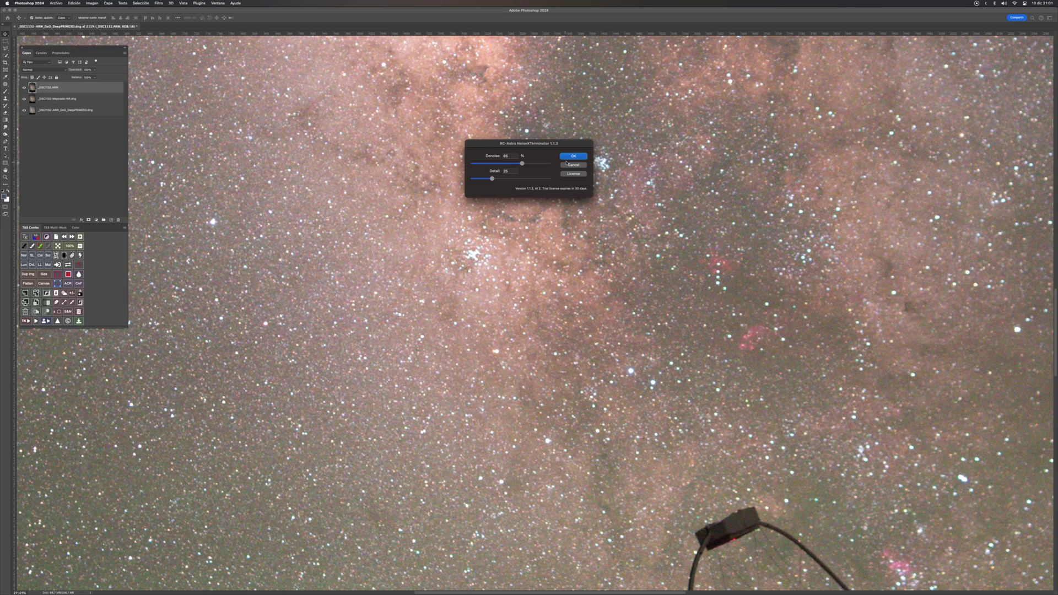
left_click(572, 155)
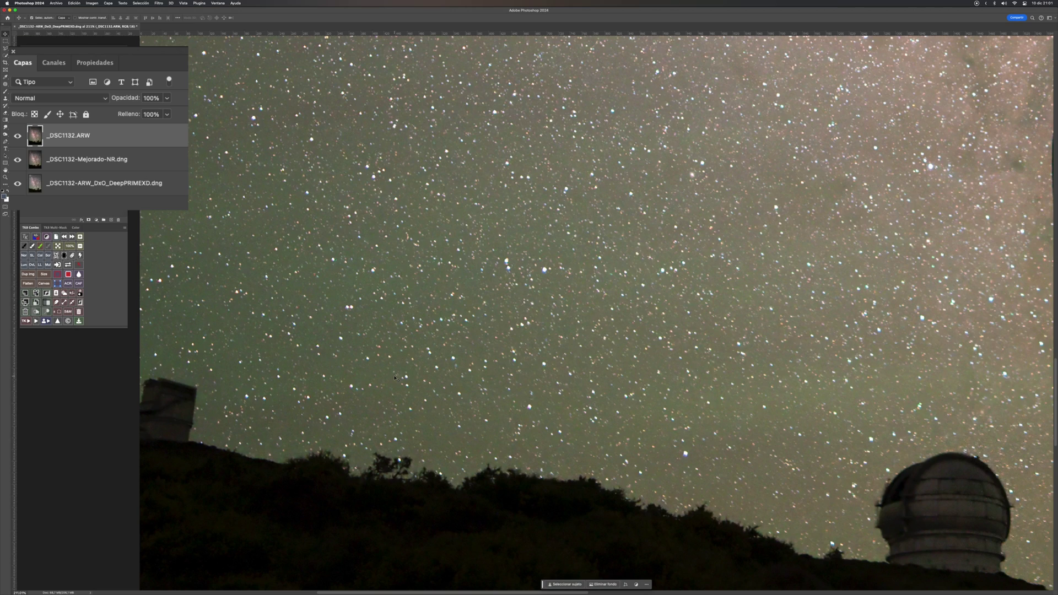
- Toggle the top _DSC1132.ARW layer on and off over the observatory dome to compare denoising
scroll(395, 378, "up", 5)
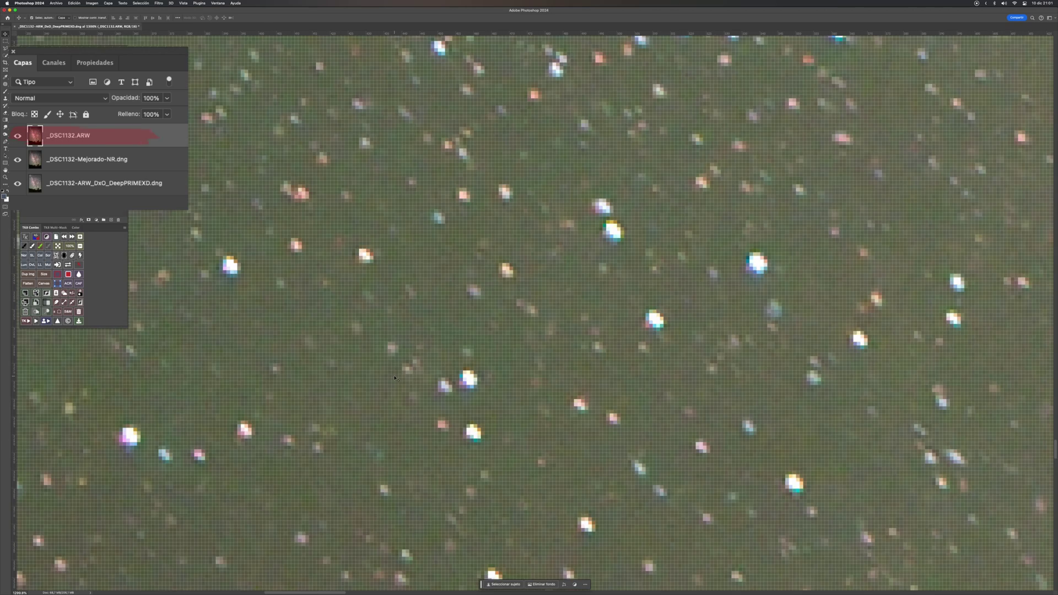
scroll(395, 378, "down", 3)
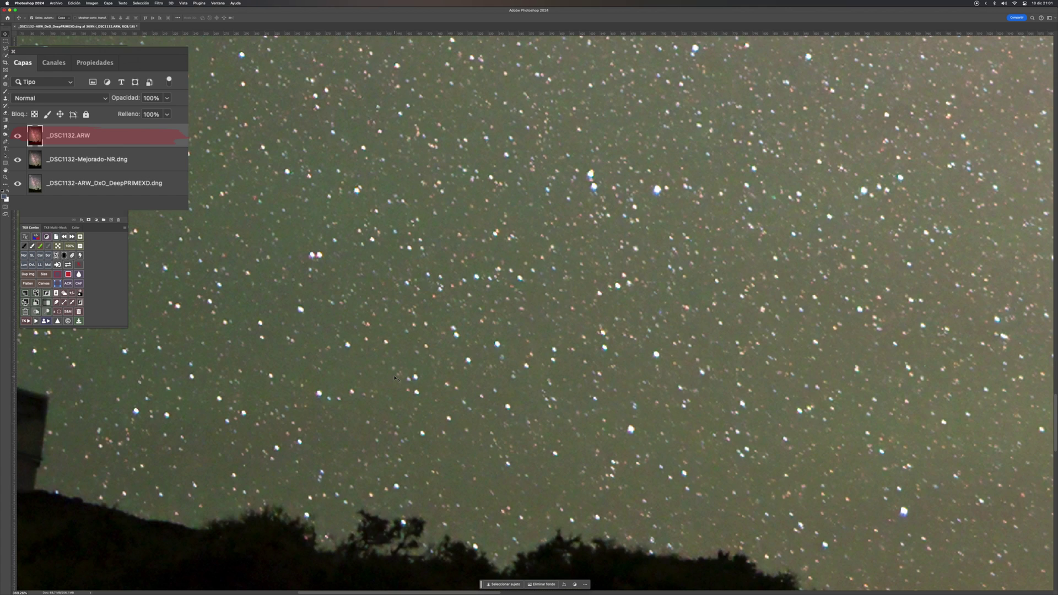
left_click_drag(395, 378, 476, 389)
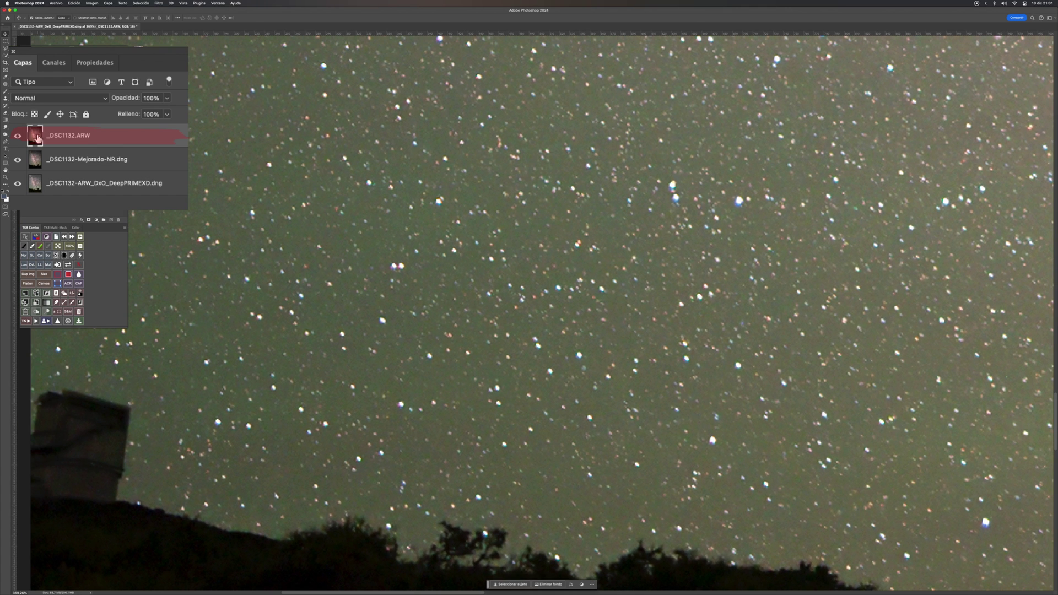
left_click(18, 136)
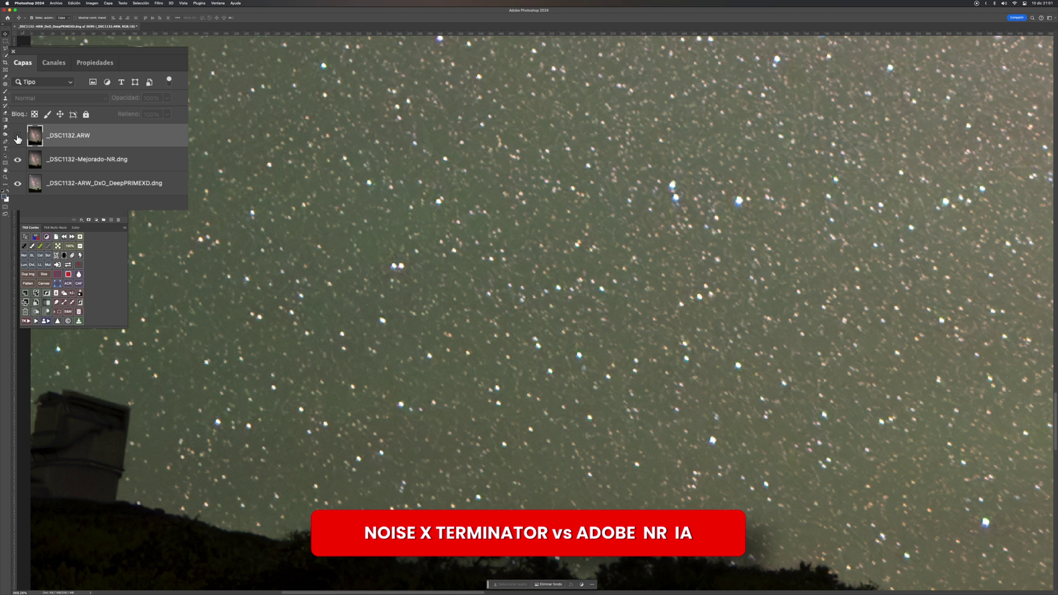
left_click(17, 137)
left_click(18, 137)
left_click(17, 136)
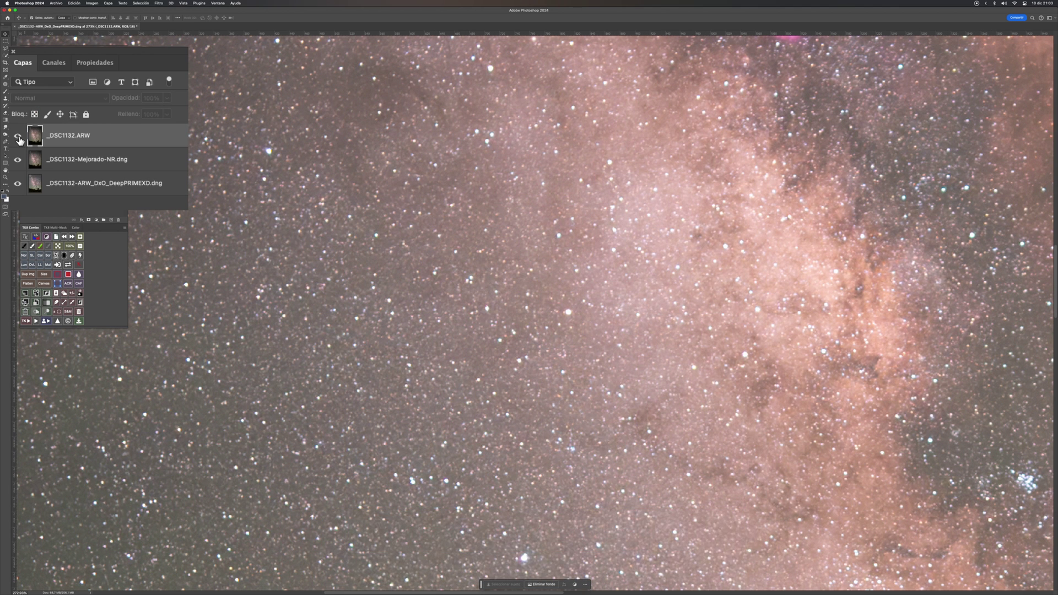
left_click(19, 137)
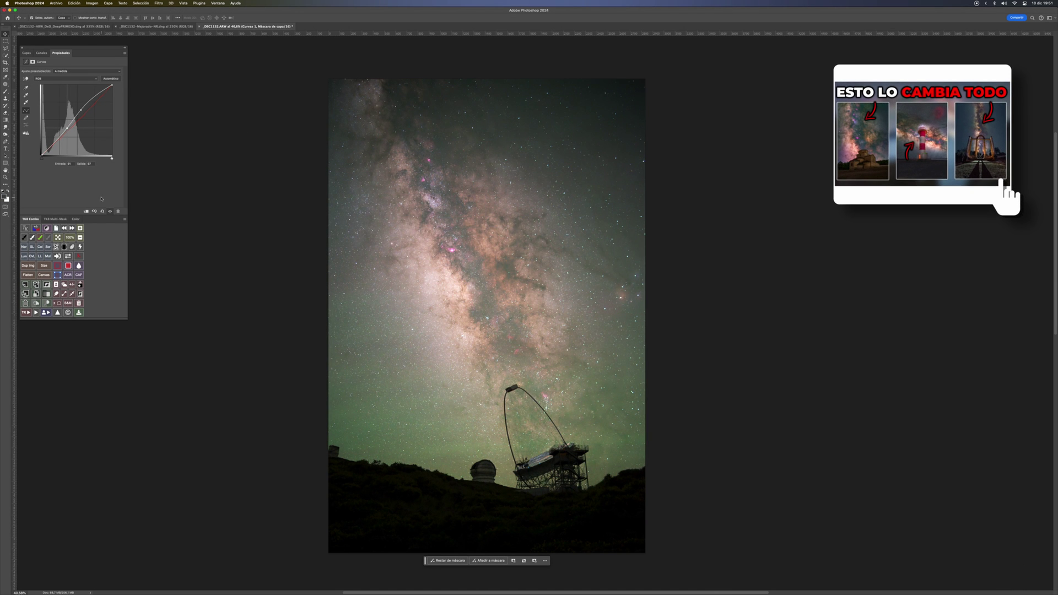
- Compare the telescope image with and without edits via Fondo's visibility, then view the starfield raw at 100%
left_click(26, 78)
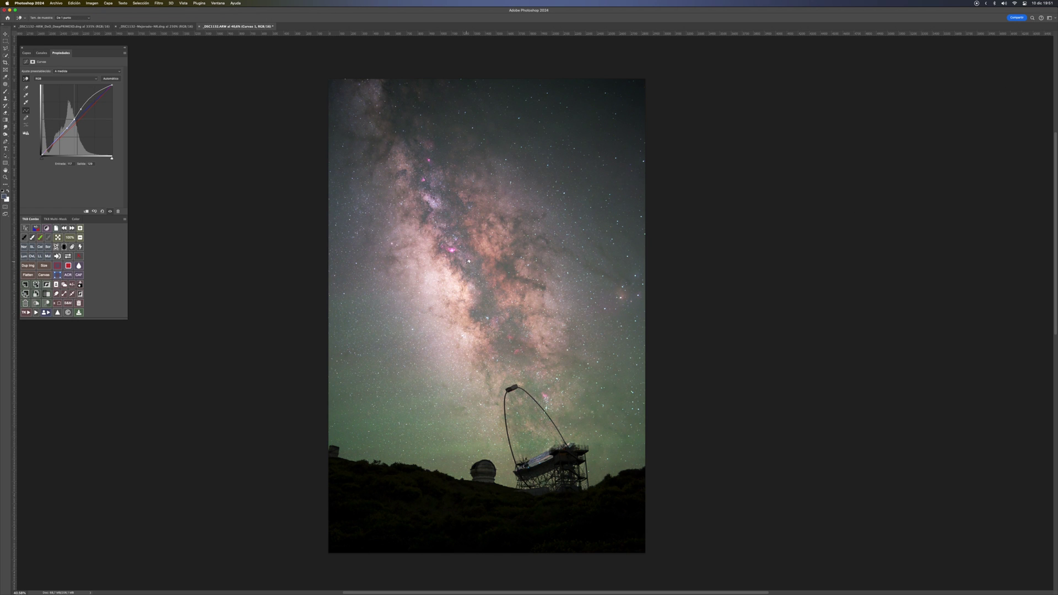
left_click(23, 122, "alt")
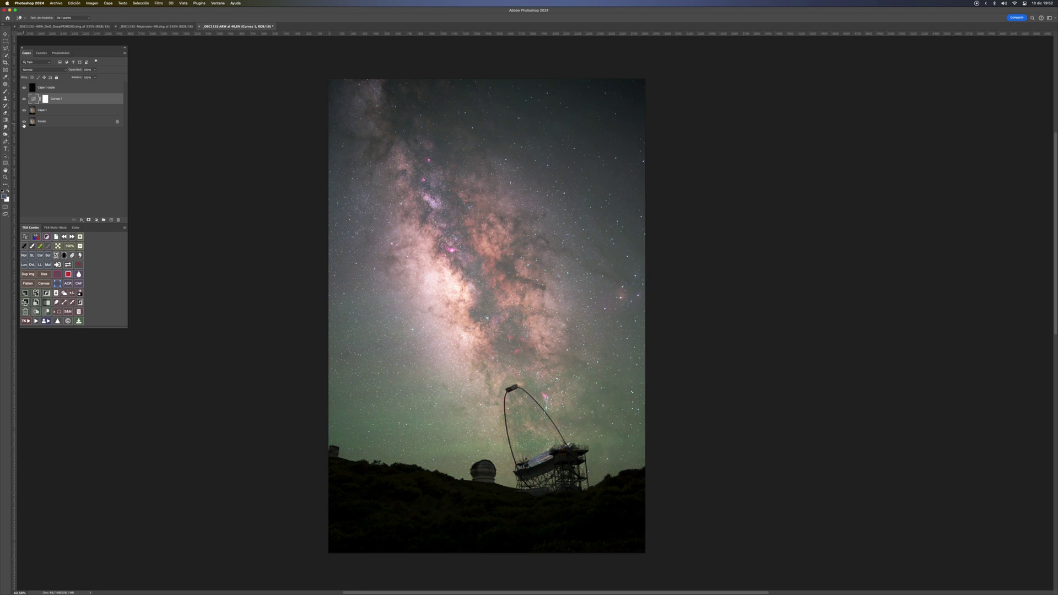
left_click(24, 121, "alt")
left_click(24, 121, "alt")
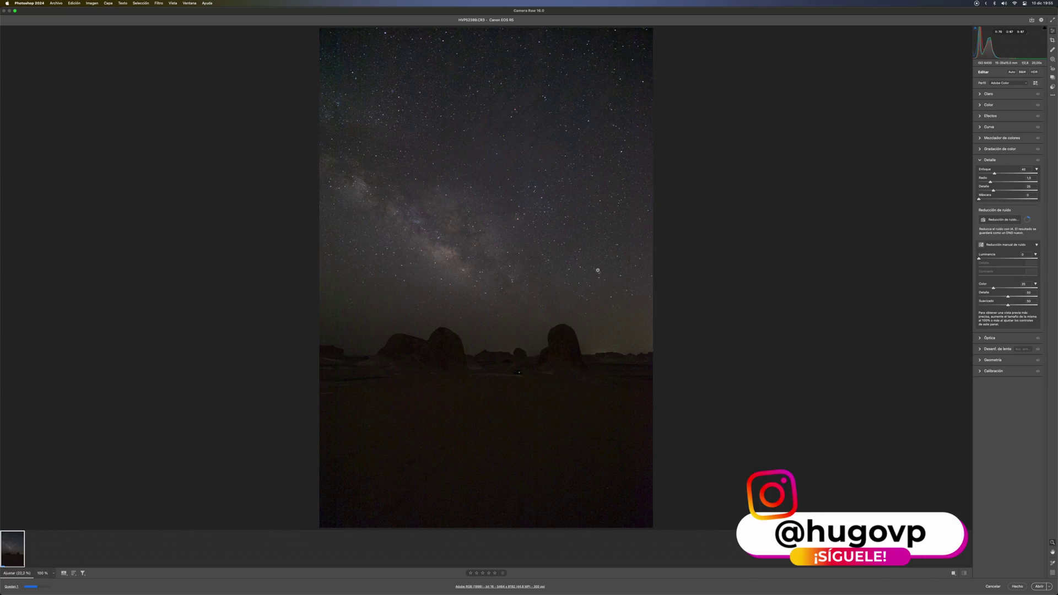
left_click(597, 271)
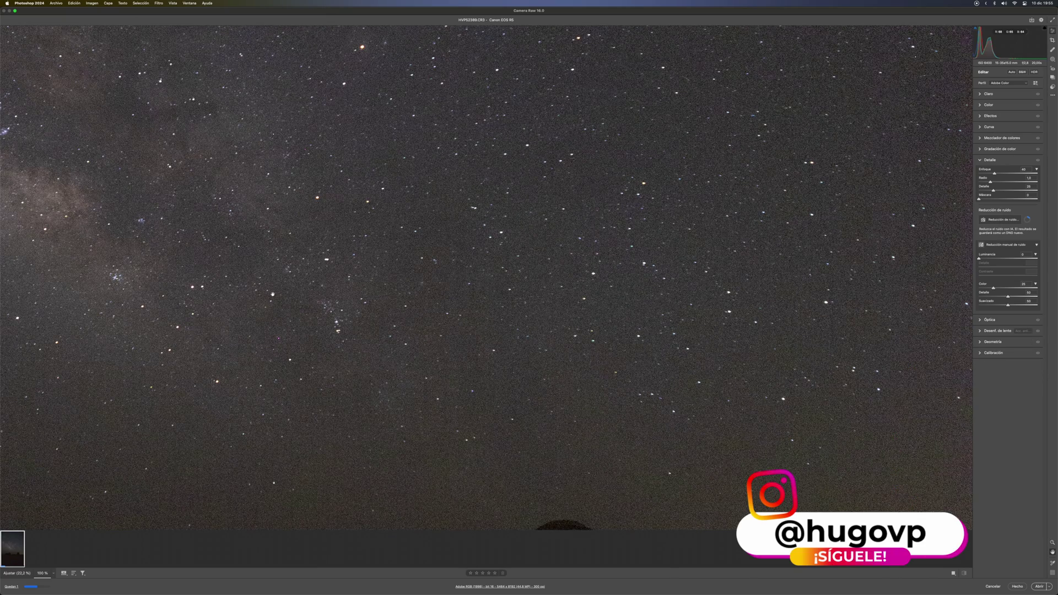
- Pan the 100% preview across the starry sky and dark desert rocks to inspect noise
left_click_drag(273, 294, 639, 285)
left_click_drag(258, 310, 264, 50)
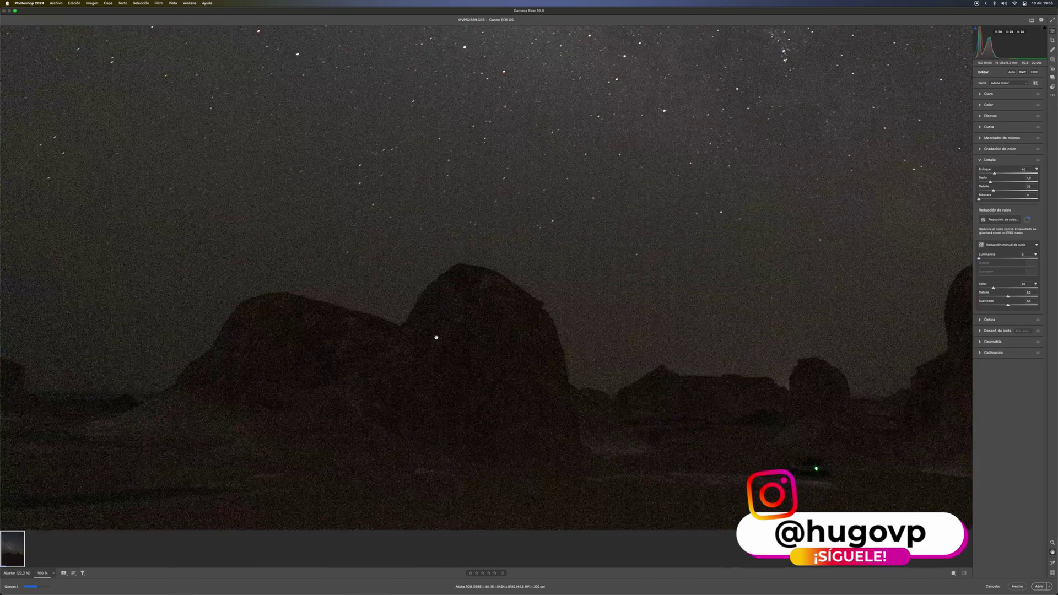
left_click_drag(435, 337, 372, 141)
left_click_drag(799, 172, 550, 318)
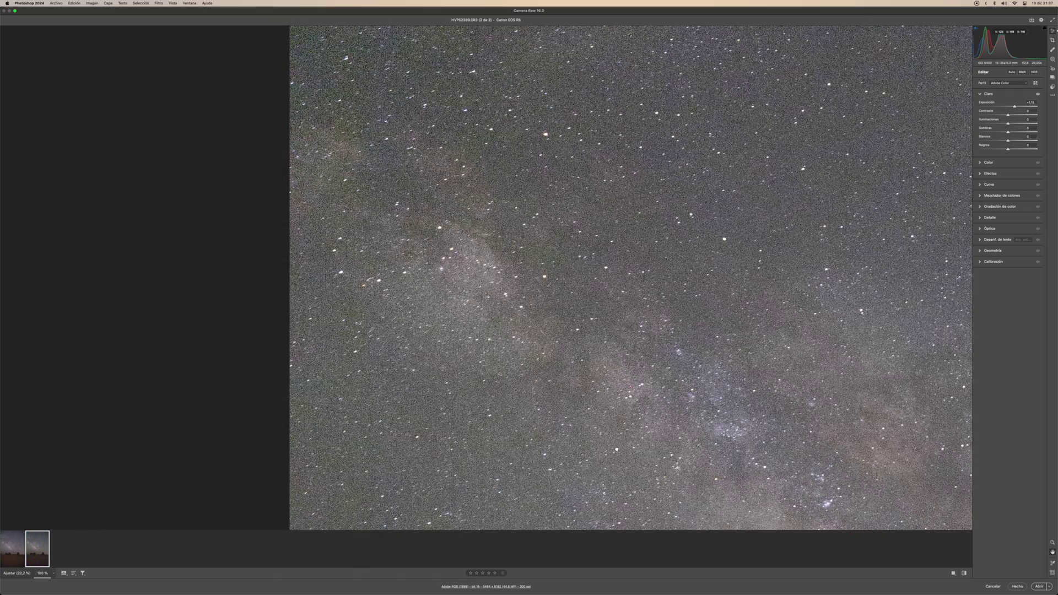
left_click_drag(616, 449, 438, 321)
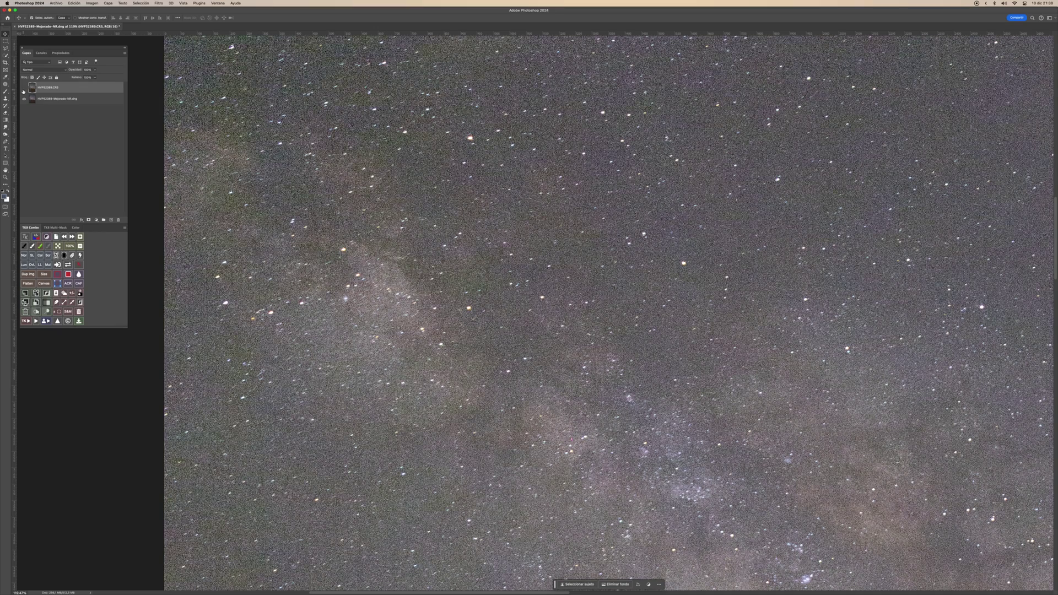
- Toggle the HVPS2389.CR3 layer off and on twice to compare it with the Adobe-denoised layer
left_click(24, 88)
left_click(23, 90)
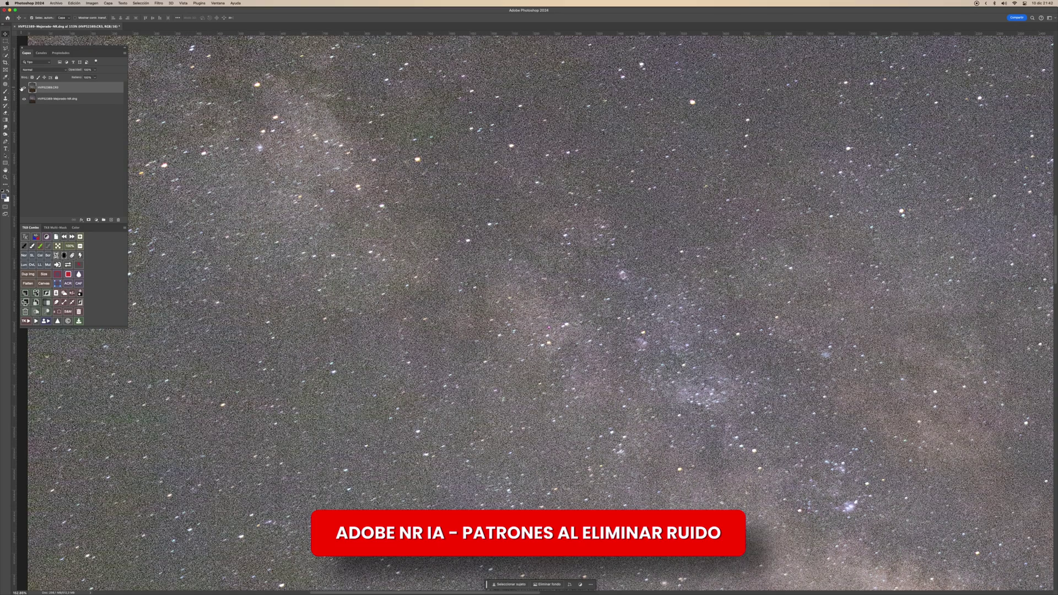
left_click(24, 87)
left_click(23, 87)
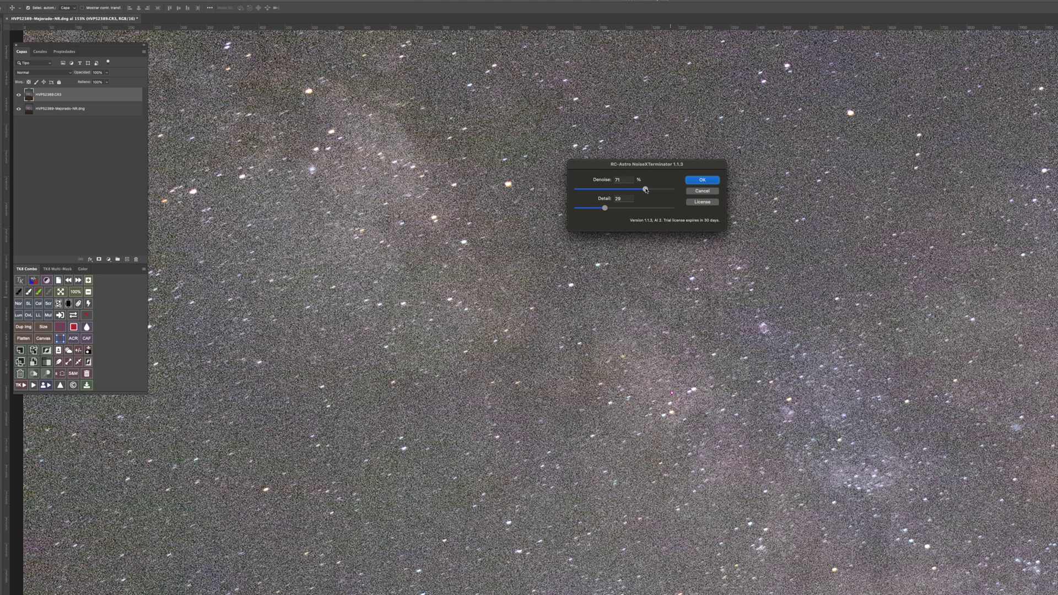
- Apply NoiseXTerminator to the top HVPS2389.CR3 layer and flick it against the Adobe-denoised layer
left_click(703, 181)
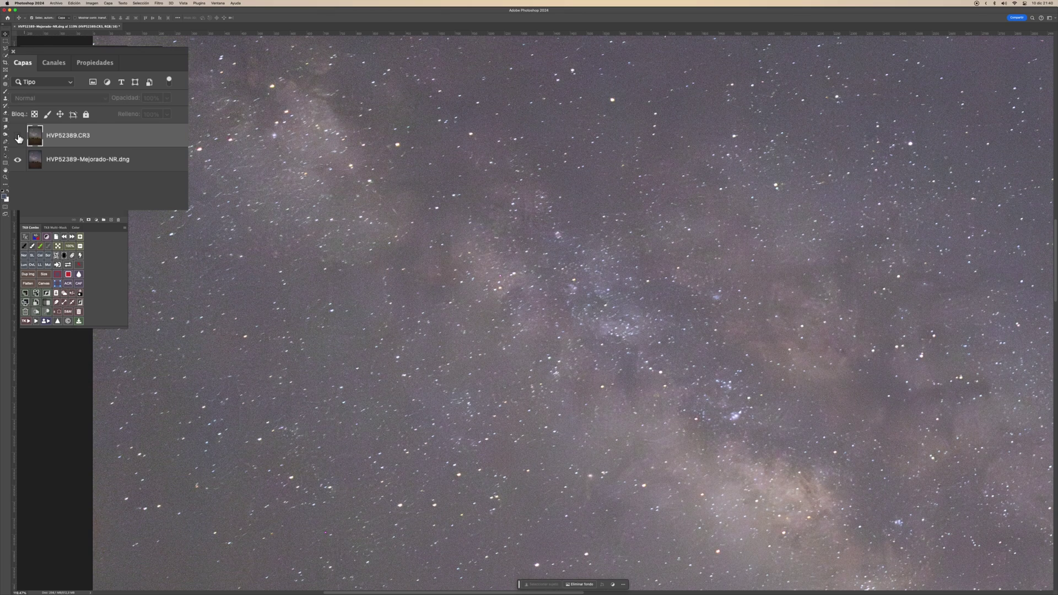
left_click(18, 136)
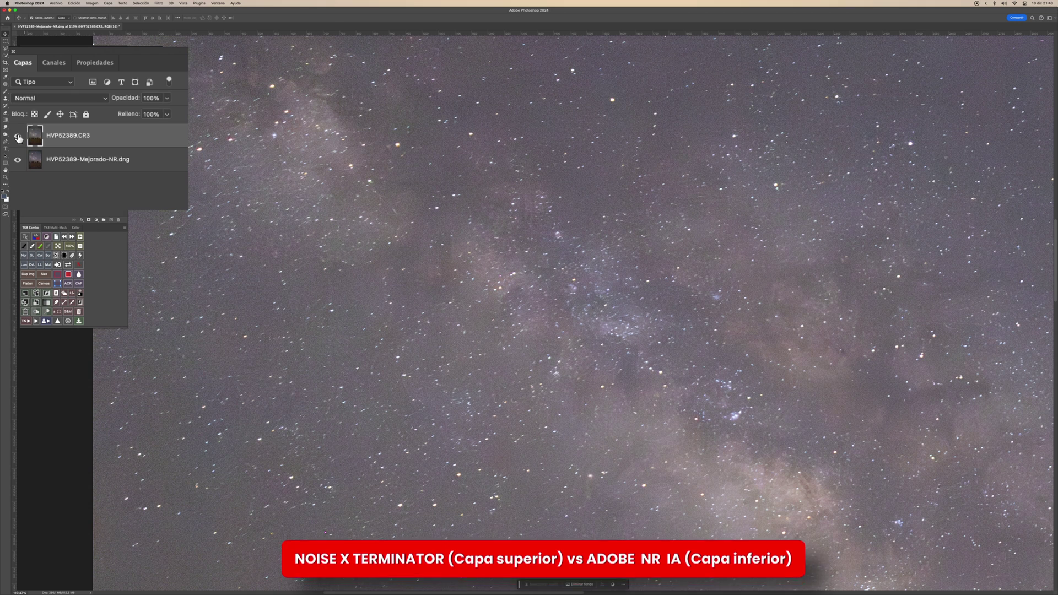
left_click(18, 136)
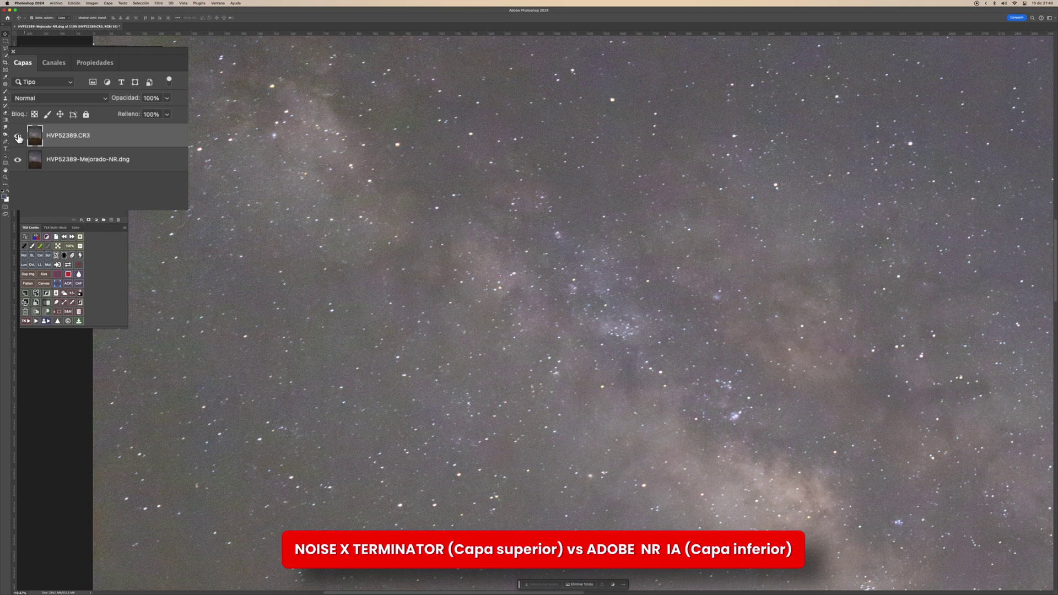
left_click(18, 137)
left_click(18, 137)
left_click(18, 136)
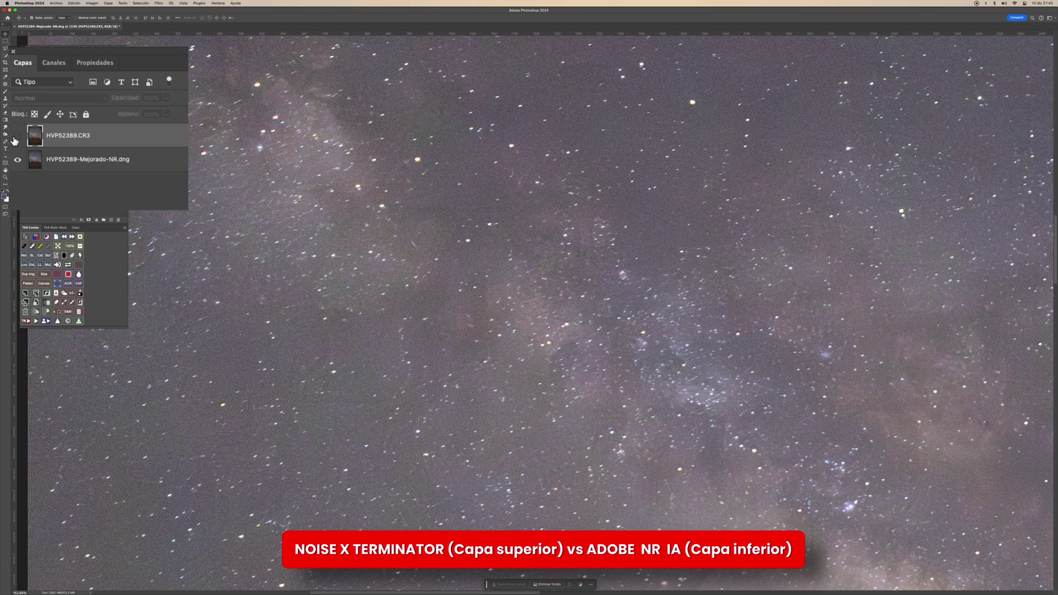
left_click(18, 136)
left_click(17, 137)
left_click(17, 137)
left_click(17, 137)
left_click(17, 137)
left_click(16, 138)
left_click(16, 138)
left_click(16, 138)
left_click(16, 137)
- Fit the whole image on screen and recompare NoiseXTerminator with Adobe's result, ending visible
key("ctrl+0")
left_click(16, 137)
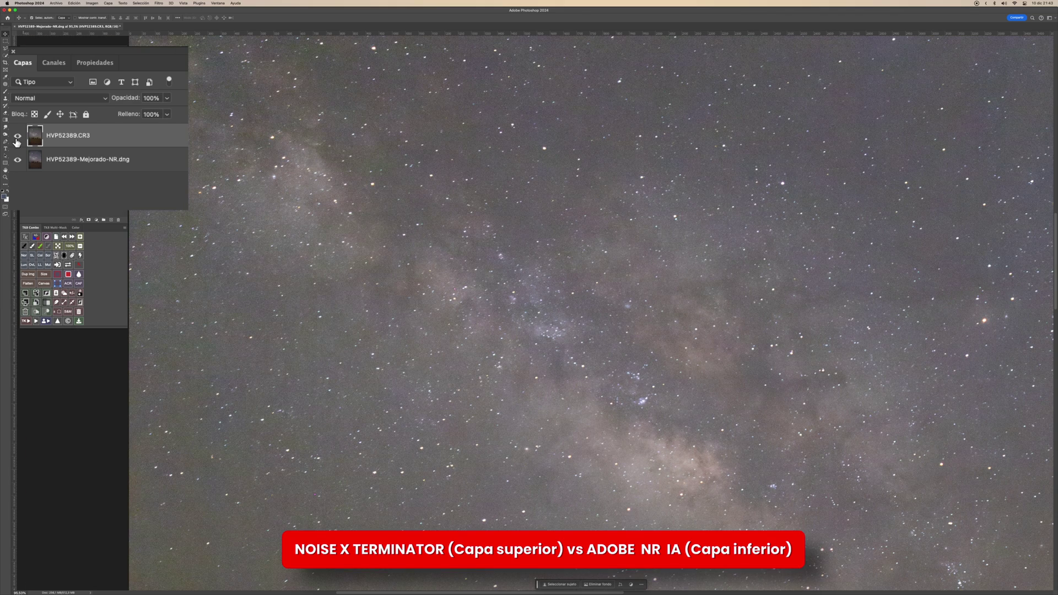
left_click(16, 138)
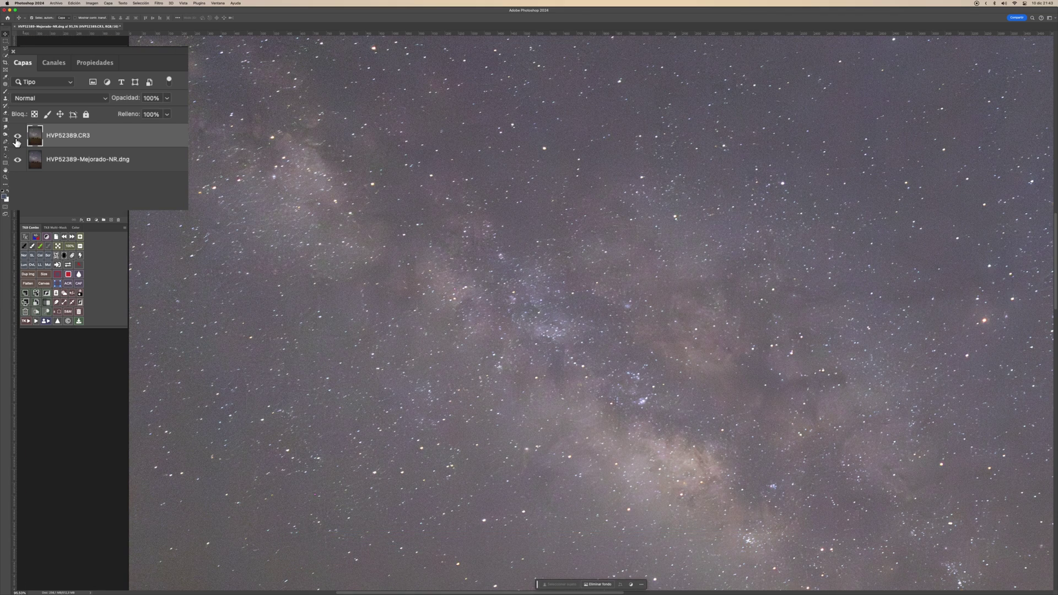
left_click(16, 138)
left_click(16, 138)
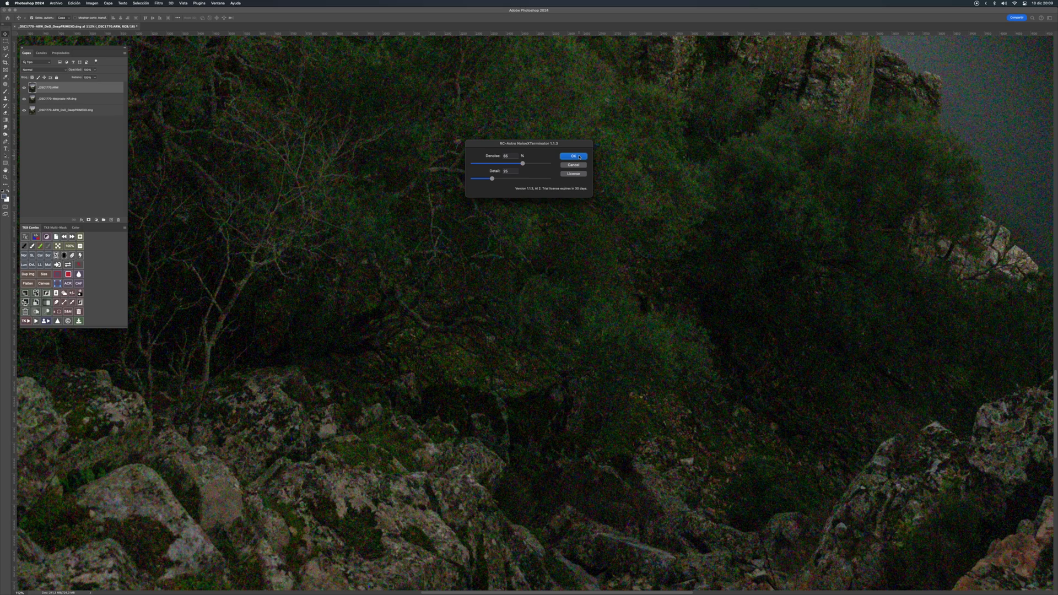
- Run NoiseXTerminator on the top _DSC1770.ARW layer of the river-gorge photo
left_click(579, 157)
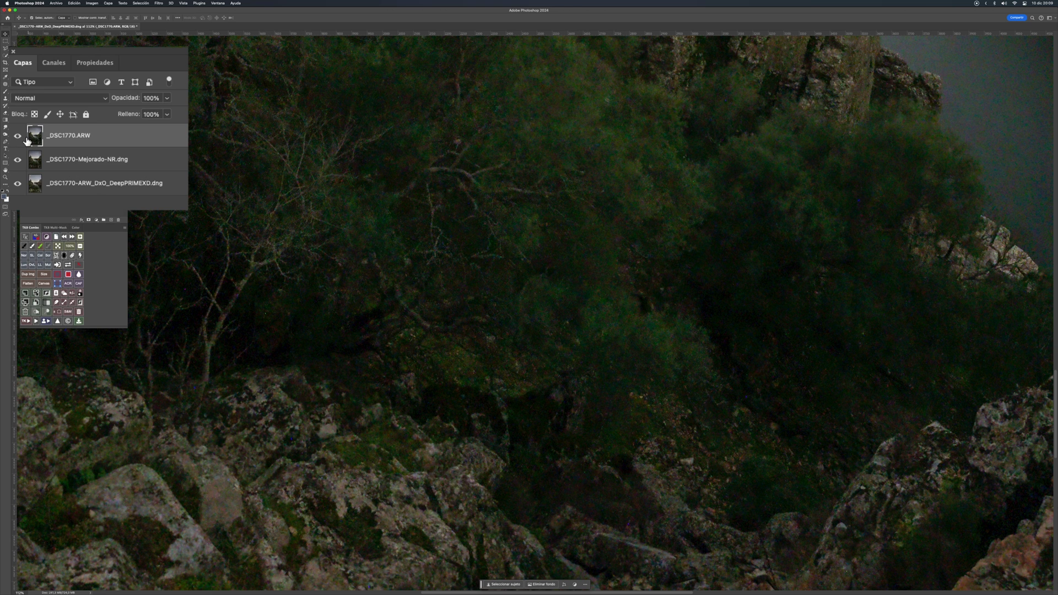
- Toggle the NoiseXTerminator _DSC1770.ARW layer against the Adobe version, leaving it hidden
left_click(17, 136)
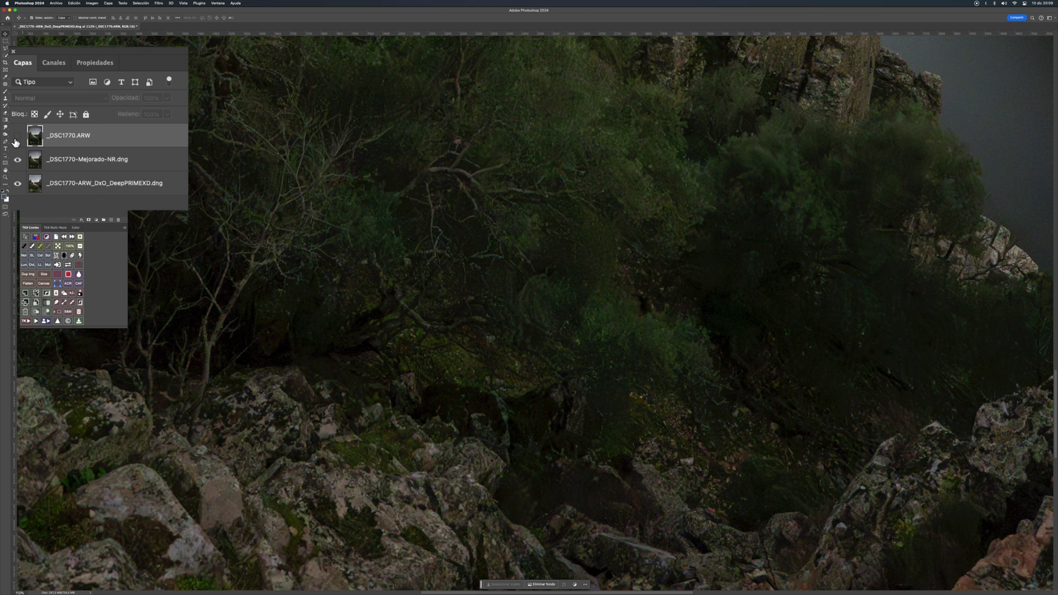
left_click(17, 137)
left_click(17, 138)
left_click(17, 138)
left_click(17, 138)
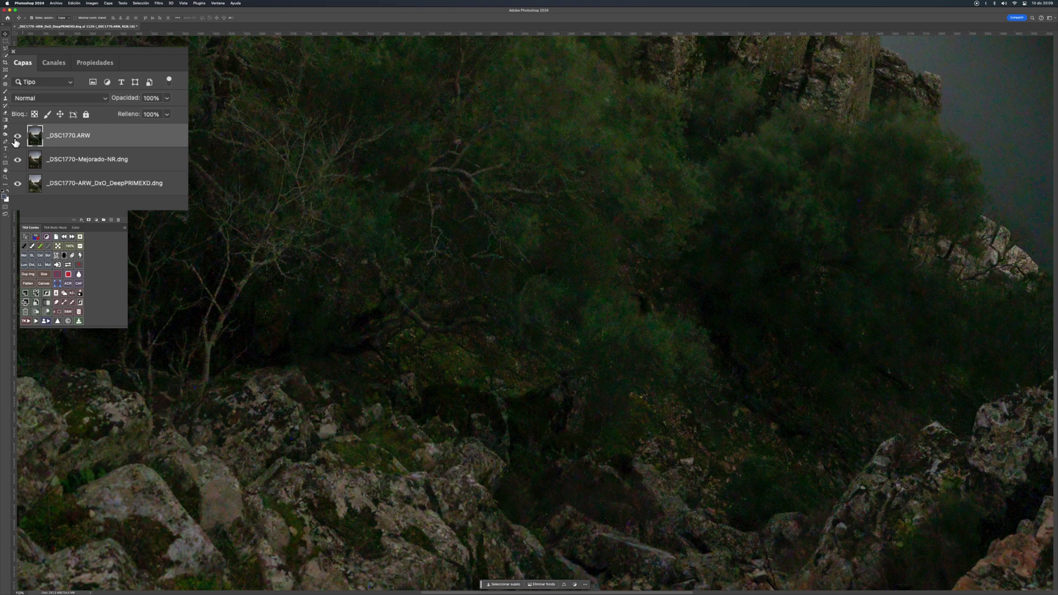
left_click(16, 139)
- Compare the Mejorado-NR layer with the DxO version, then fit the whole river scene
left_click(17, 159)
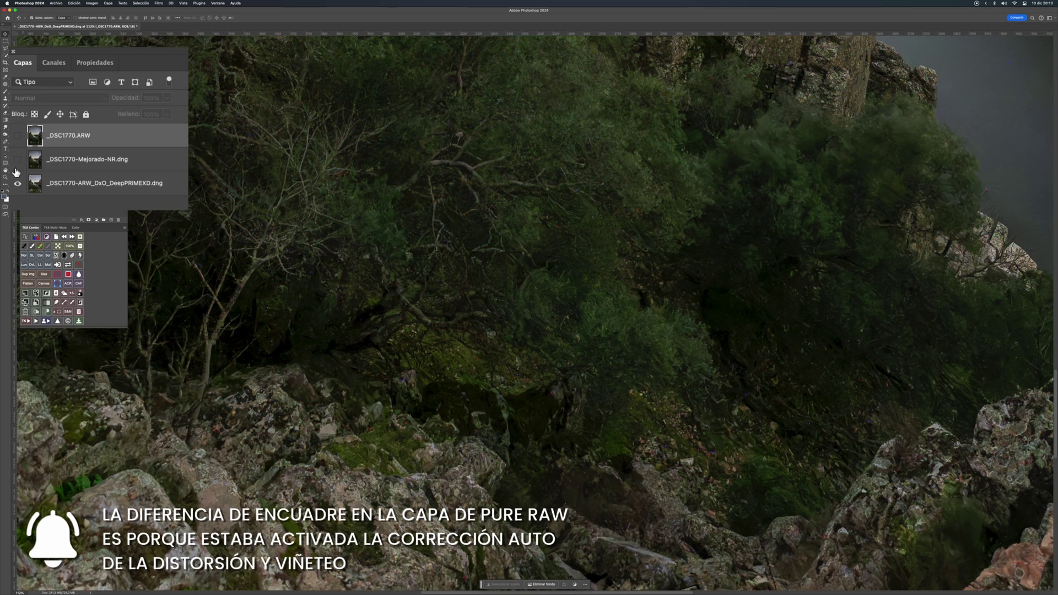
left_click(20, 166)
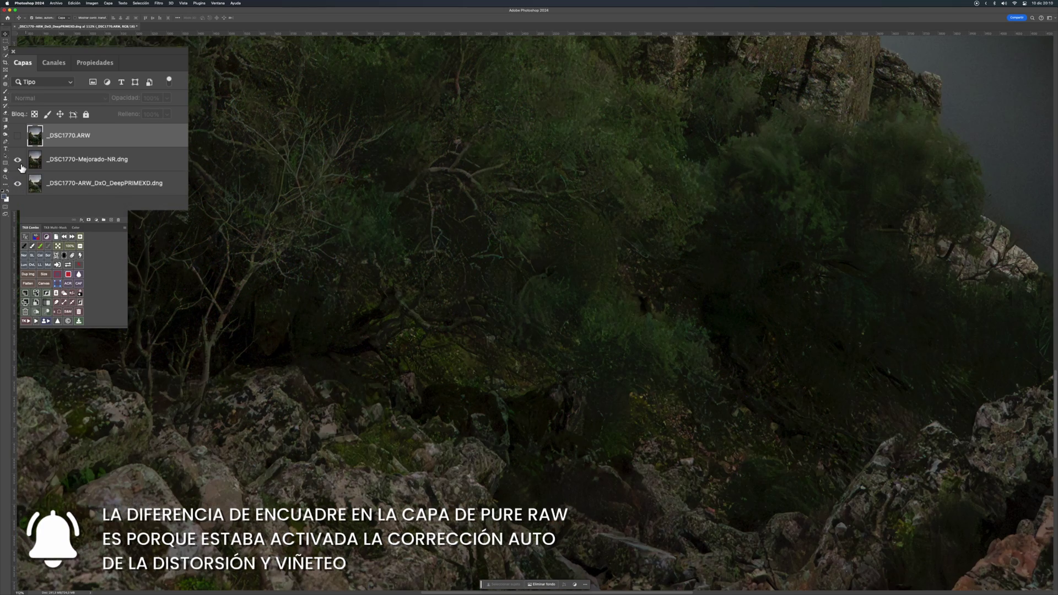
left_click(18, 159)
left_click(18, 160)
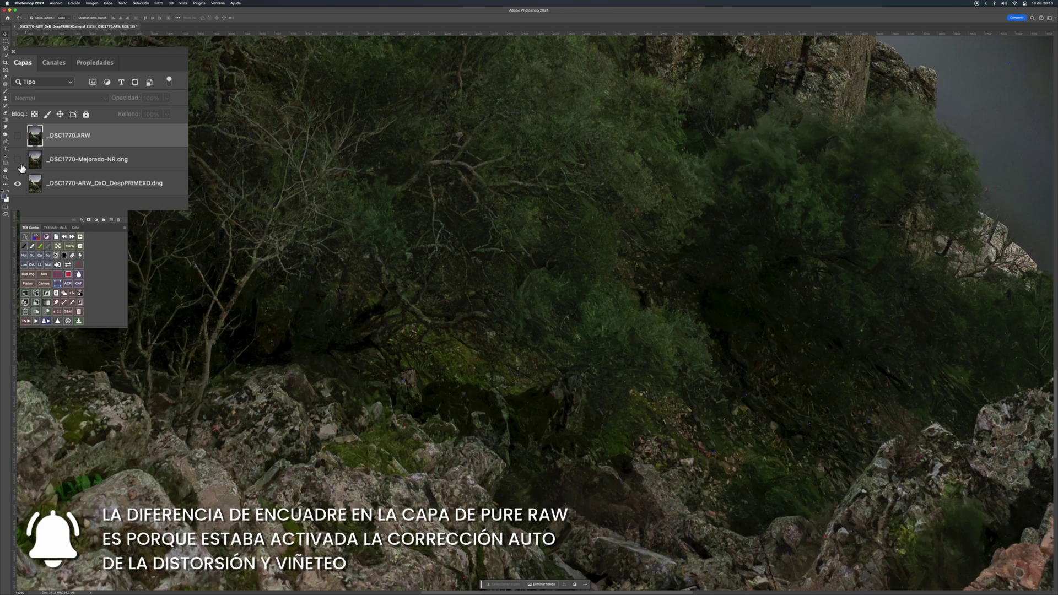
left_click(20, 165)
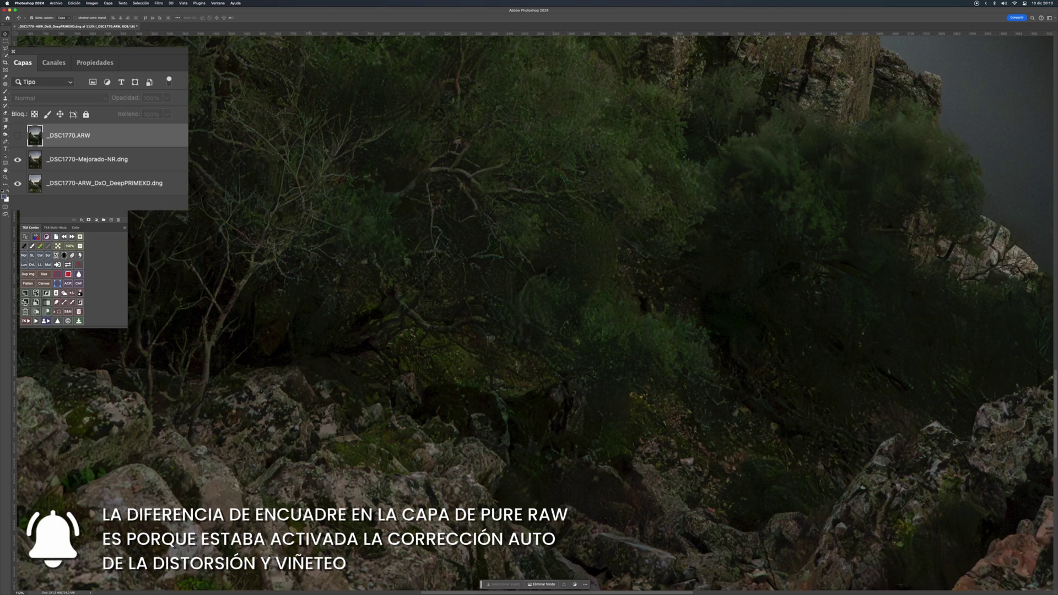
key("ctrl+0")
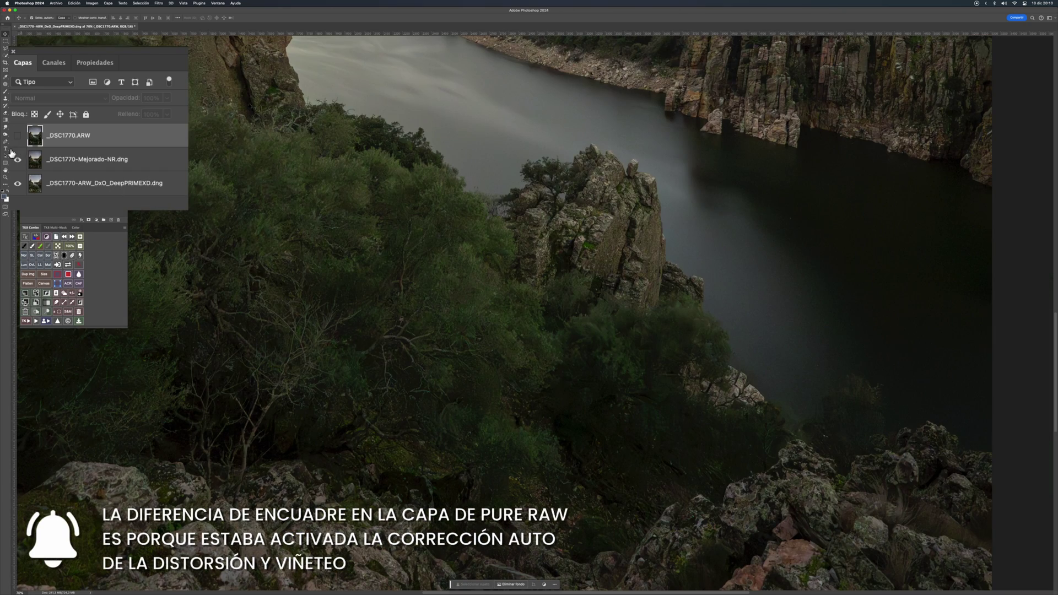
- Briefly recheck Mejorado-NR against DxO, then show the NoiseXTerminator _DSC1770.ARW layer on top
left_click(21, 163)
left_click(17, 137)
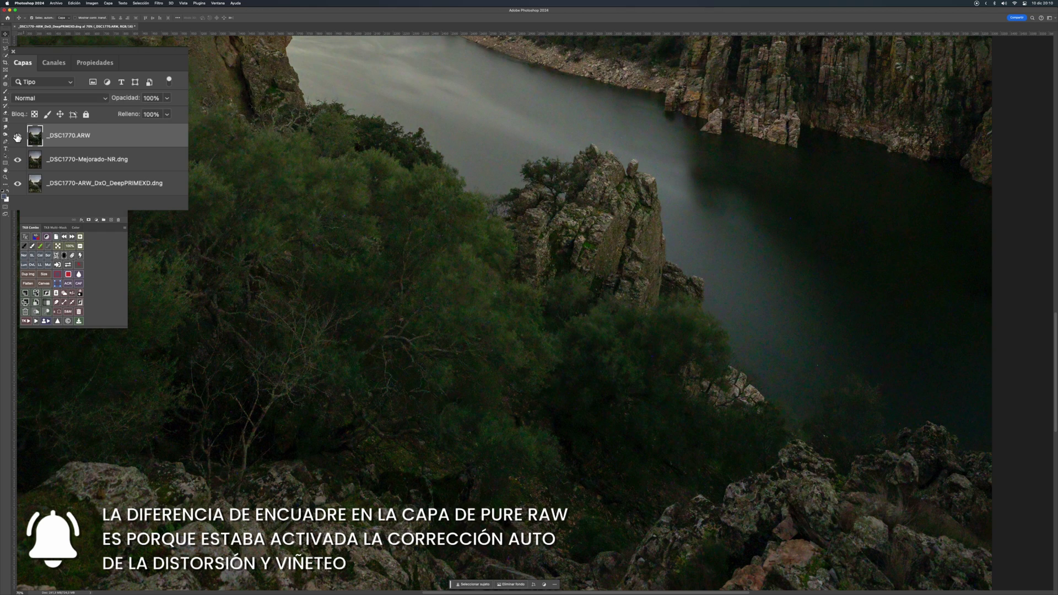